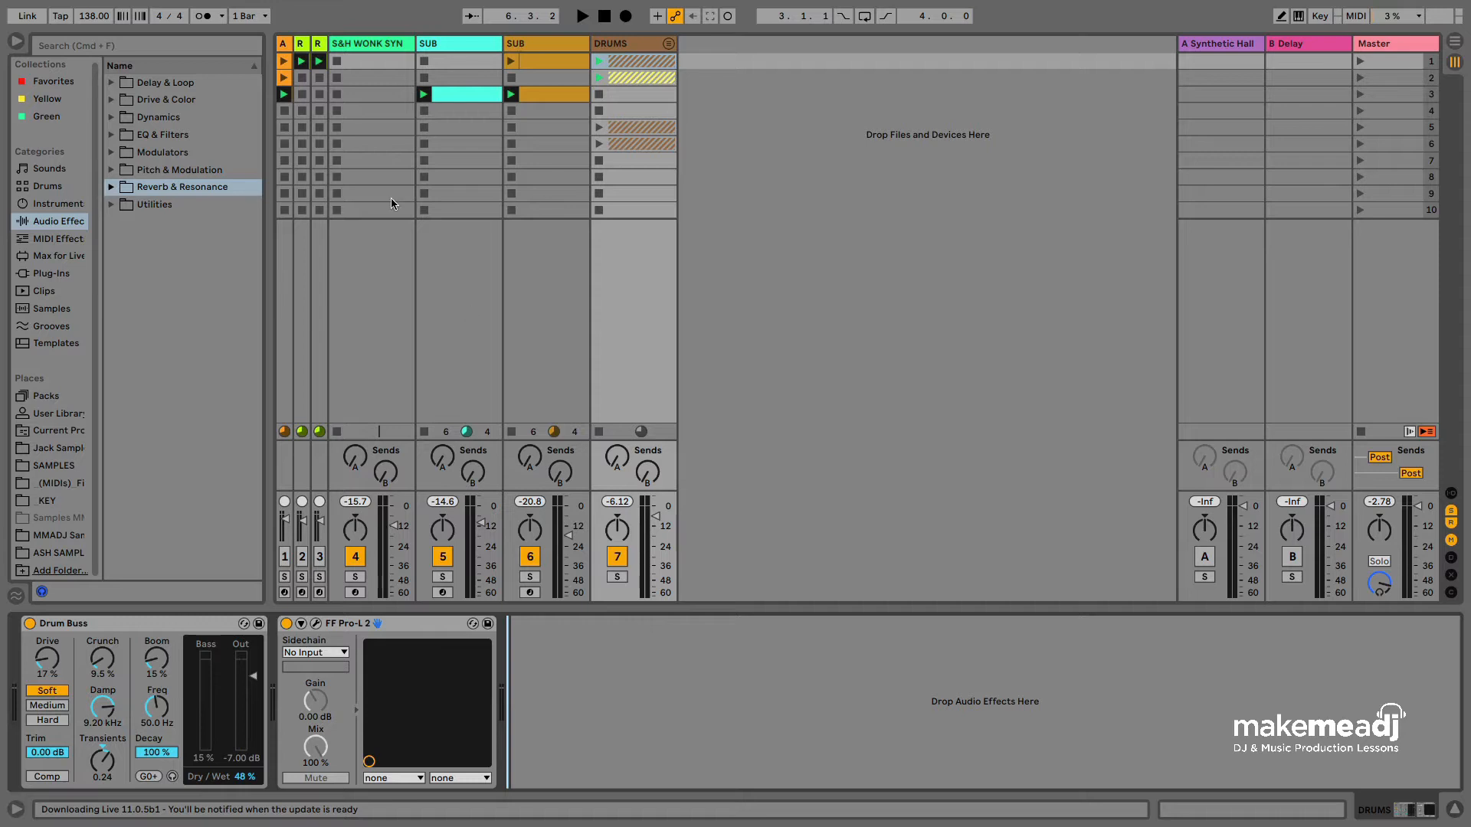
# Play the full mix, then solo the S&H WONK SYN track and listen to it alone.
pyautogui.click(366, 43)
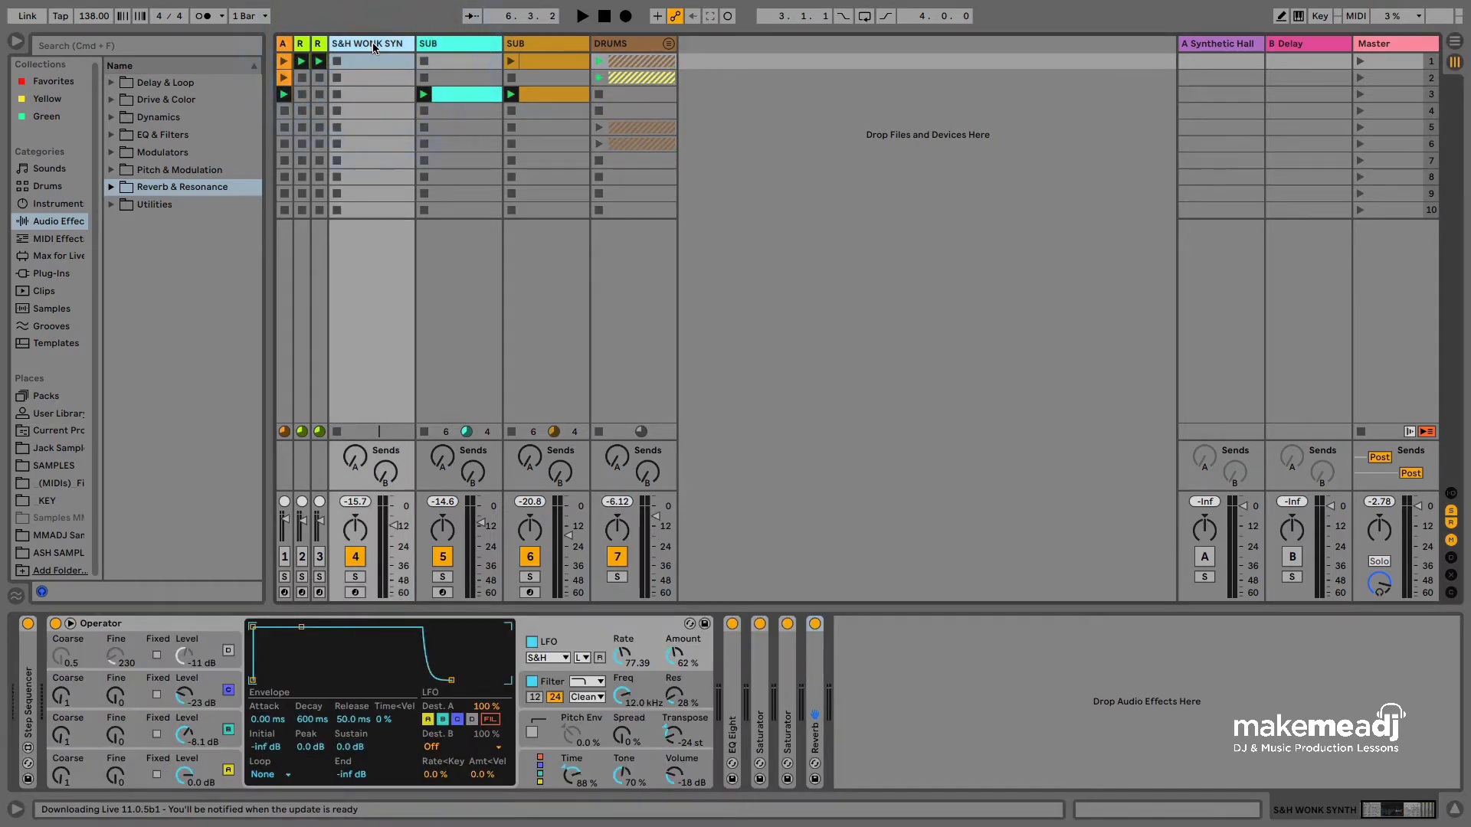
pyautogui.press('space')
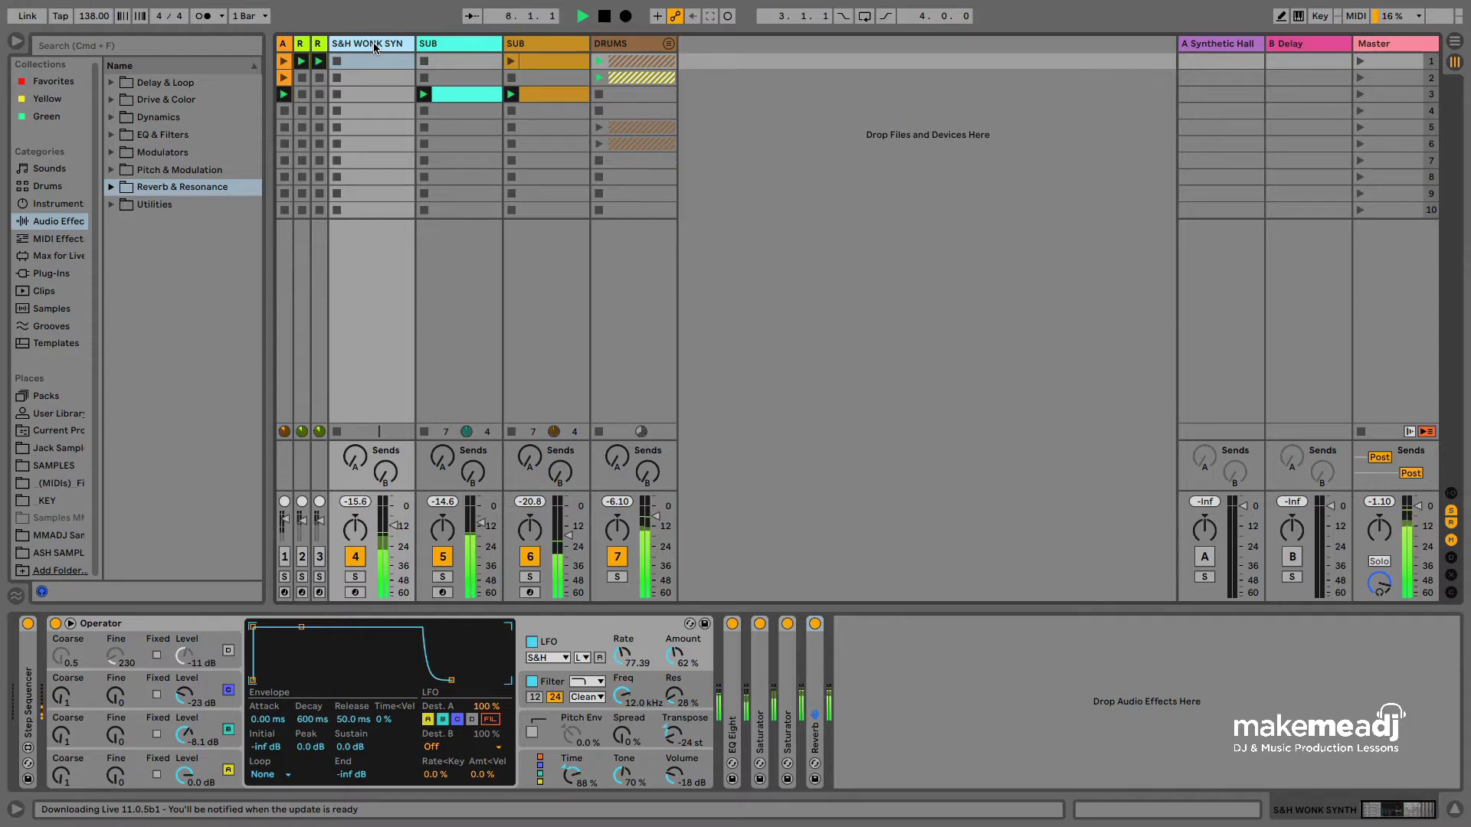
pyautogui.press('space')
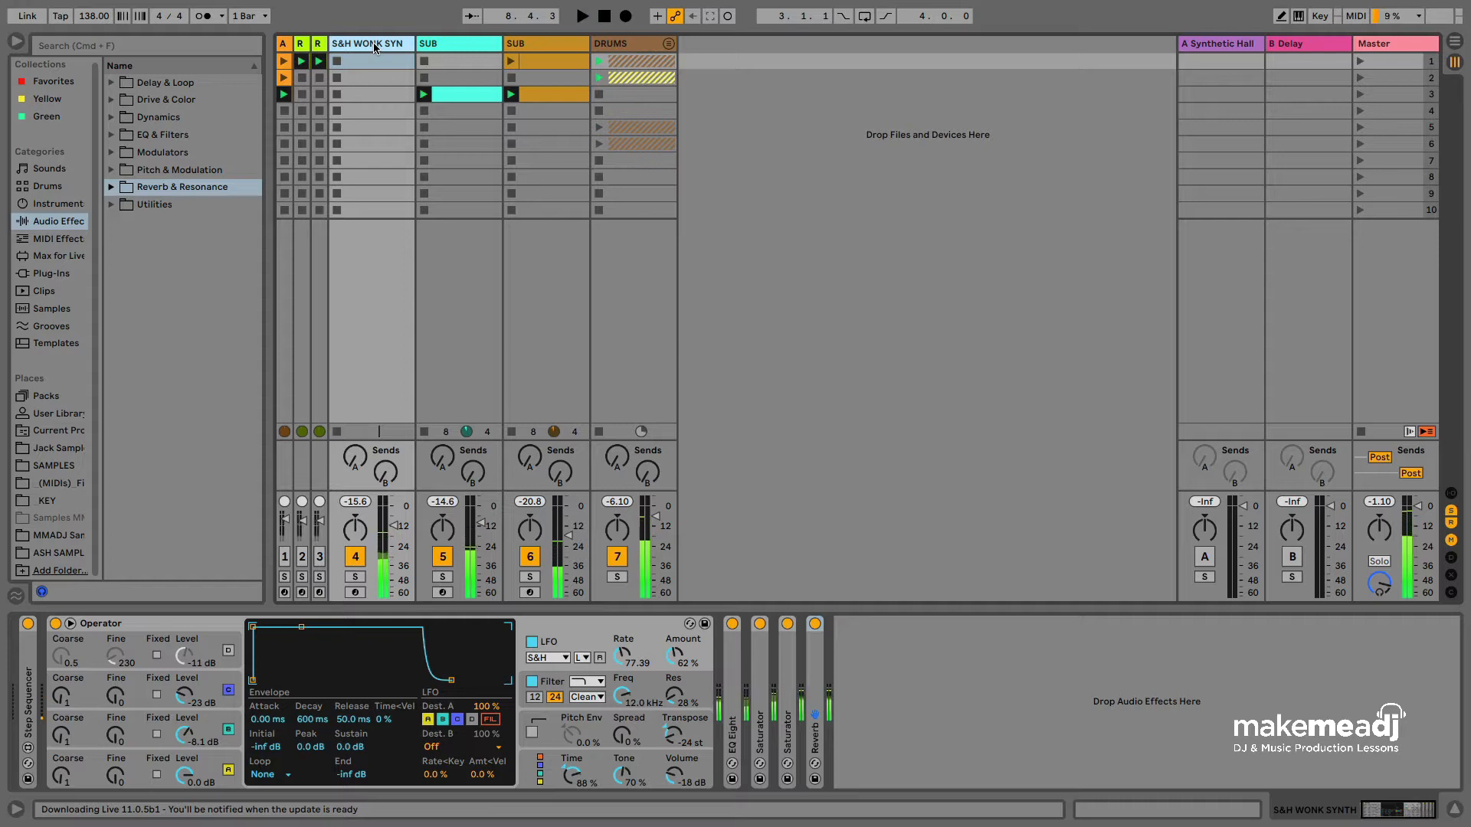
pyautogui.press('space')
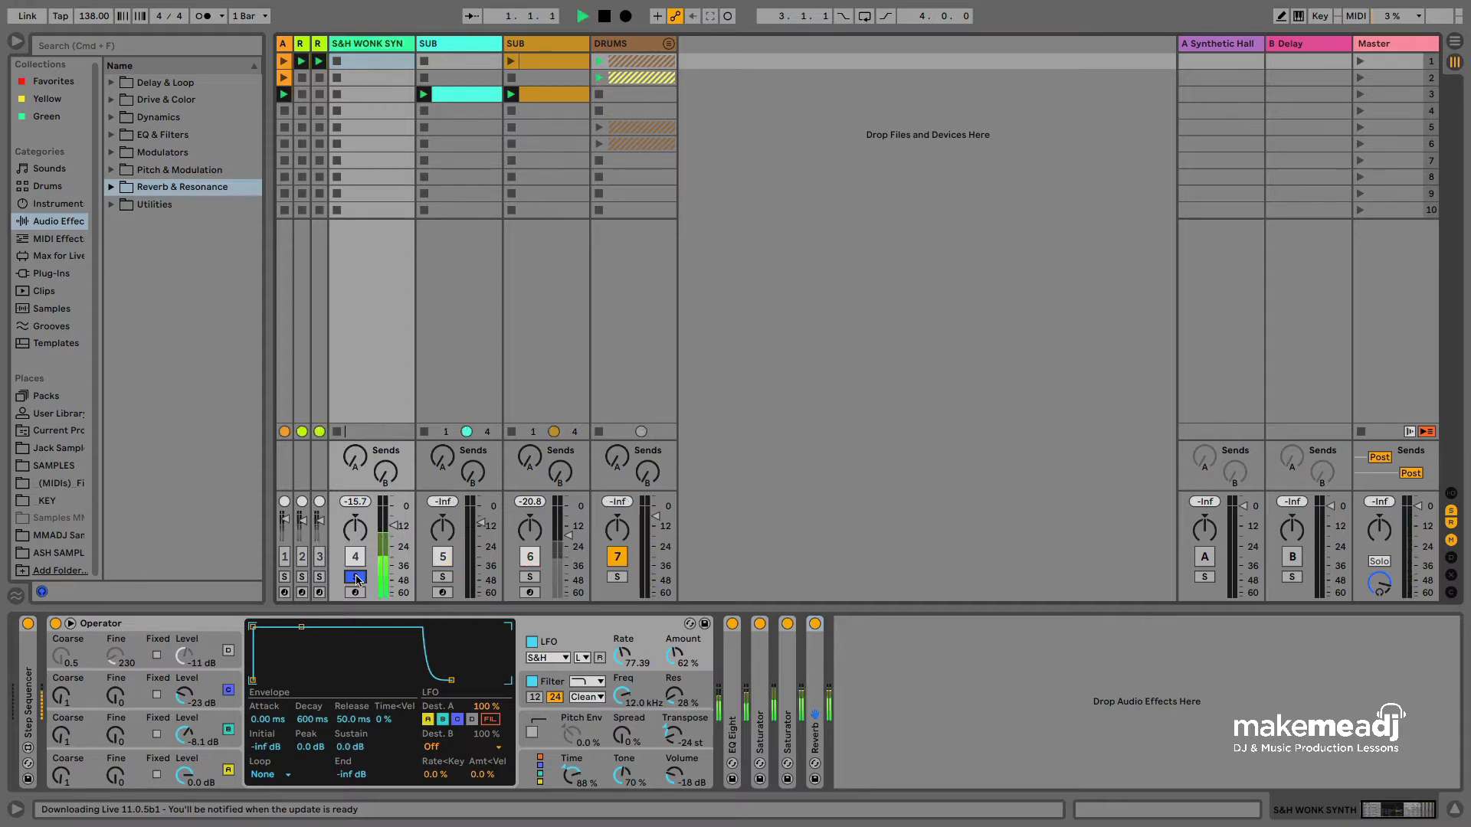
pyautogui.click(355, 577)
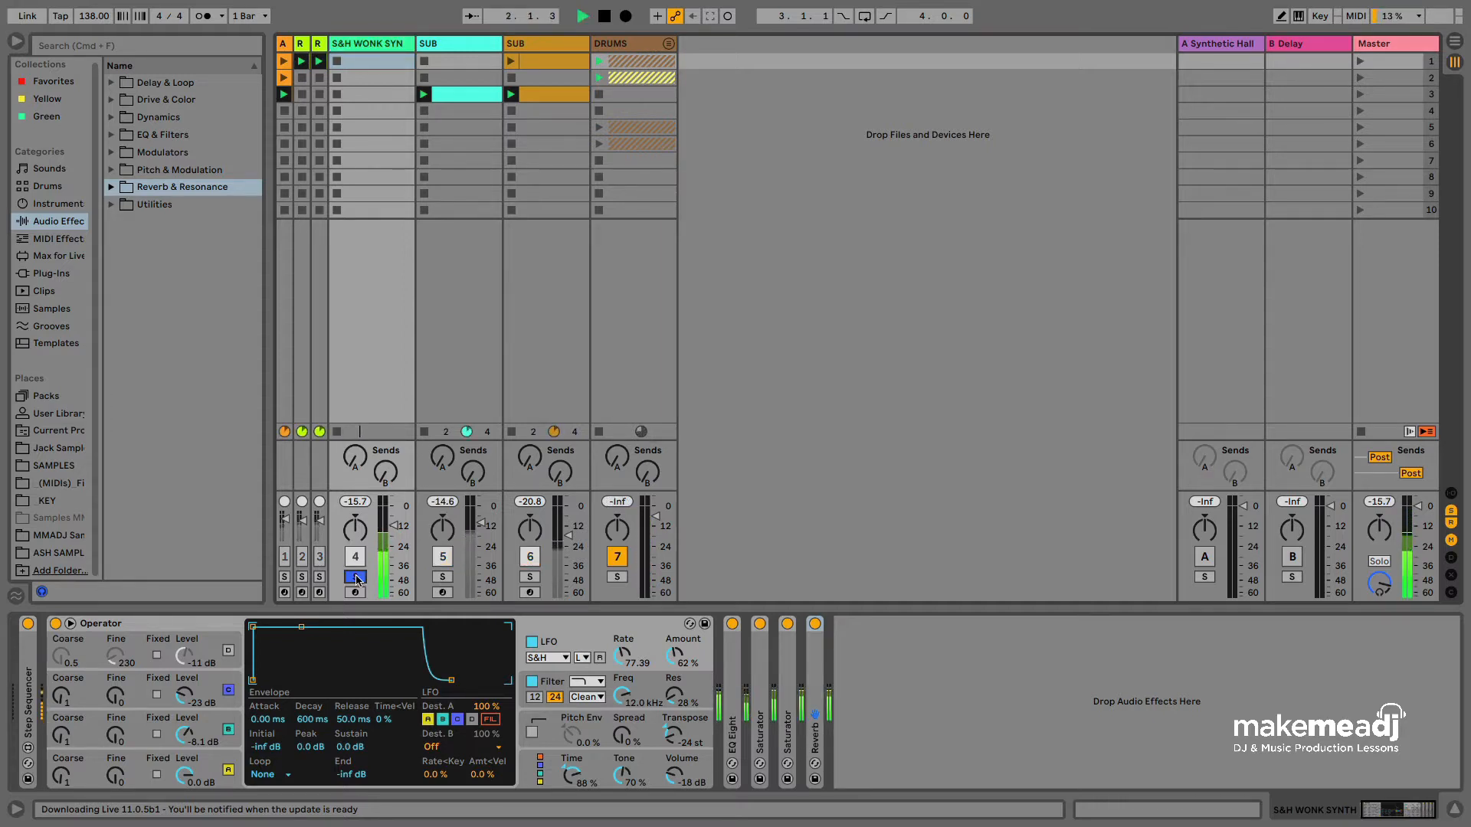
pyautogui.press('space')
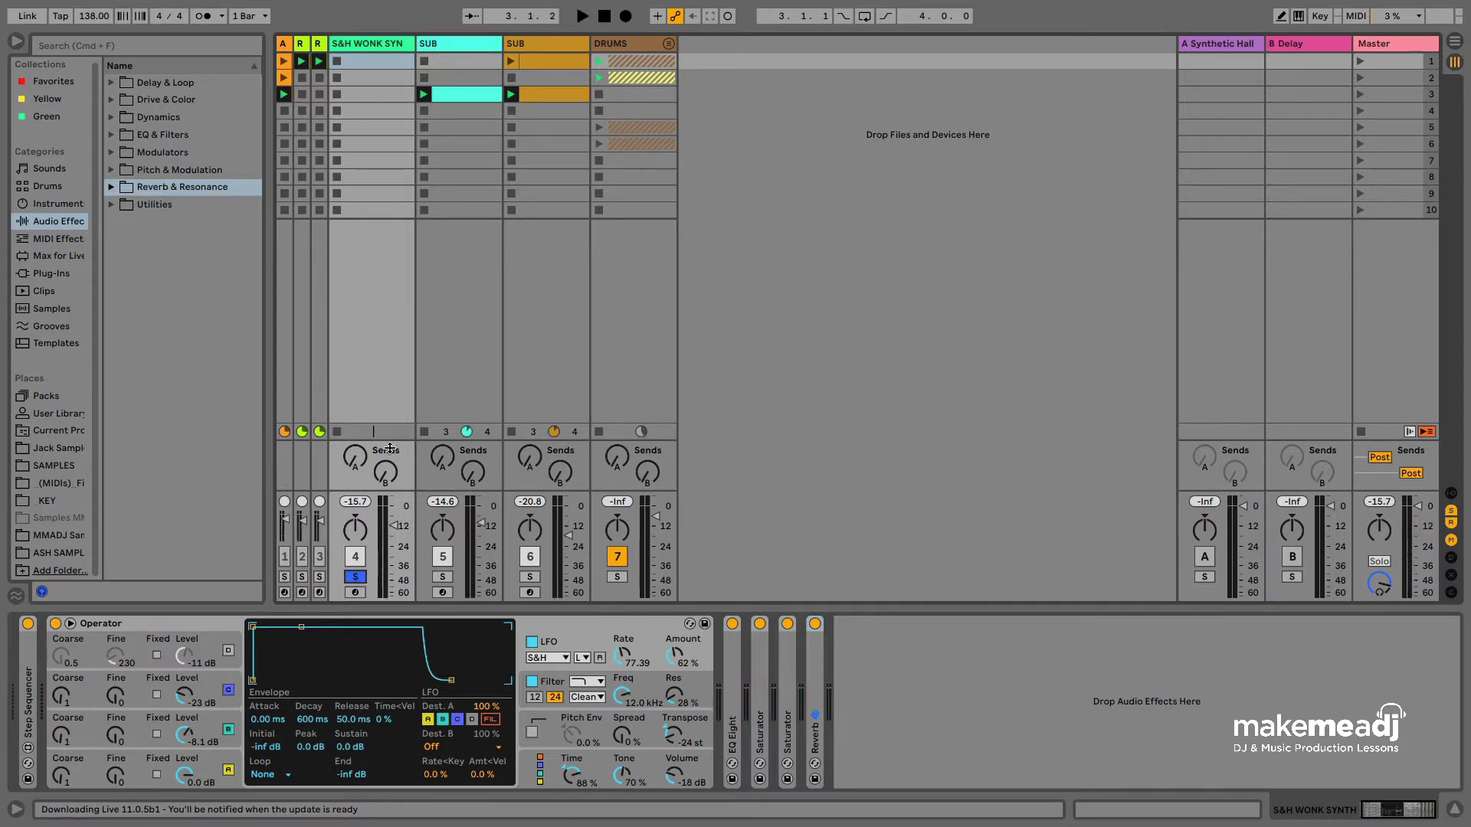
# Insert a new MIDI track after S&H WONK SYN and load the Operator instrument onto it.
pyautogui.rightClick(396, 44)
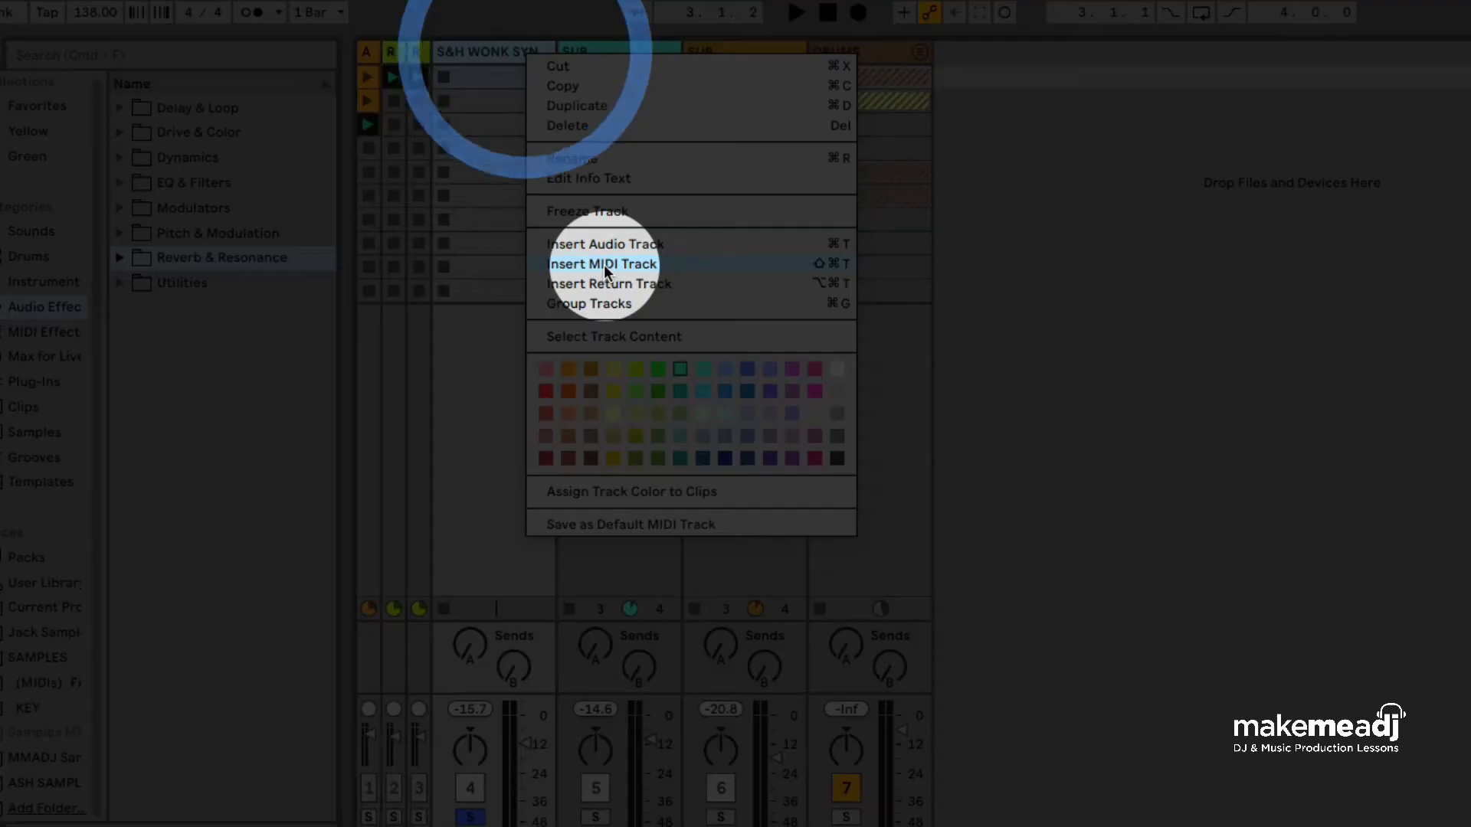
pyautogui.click(605, 266)
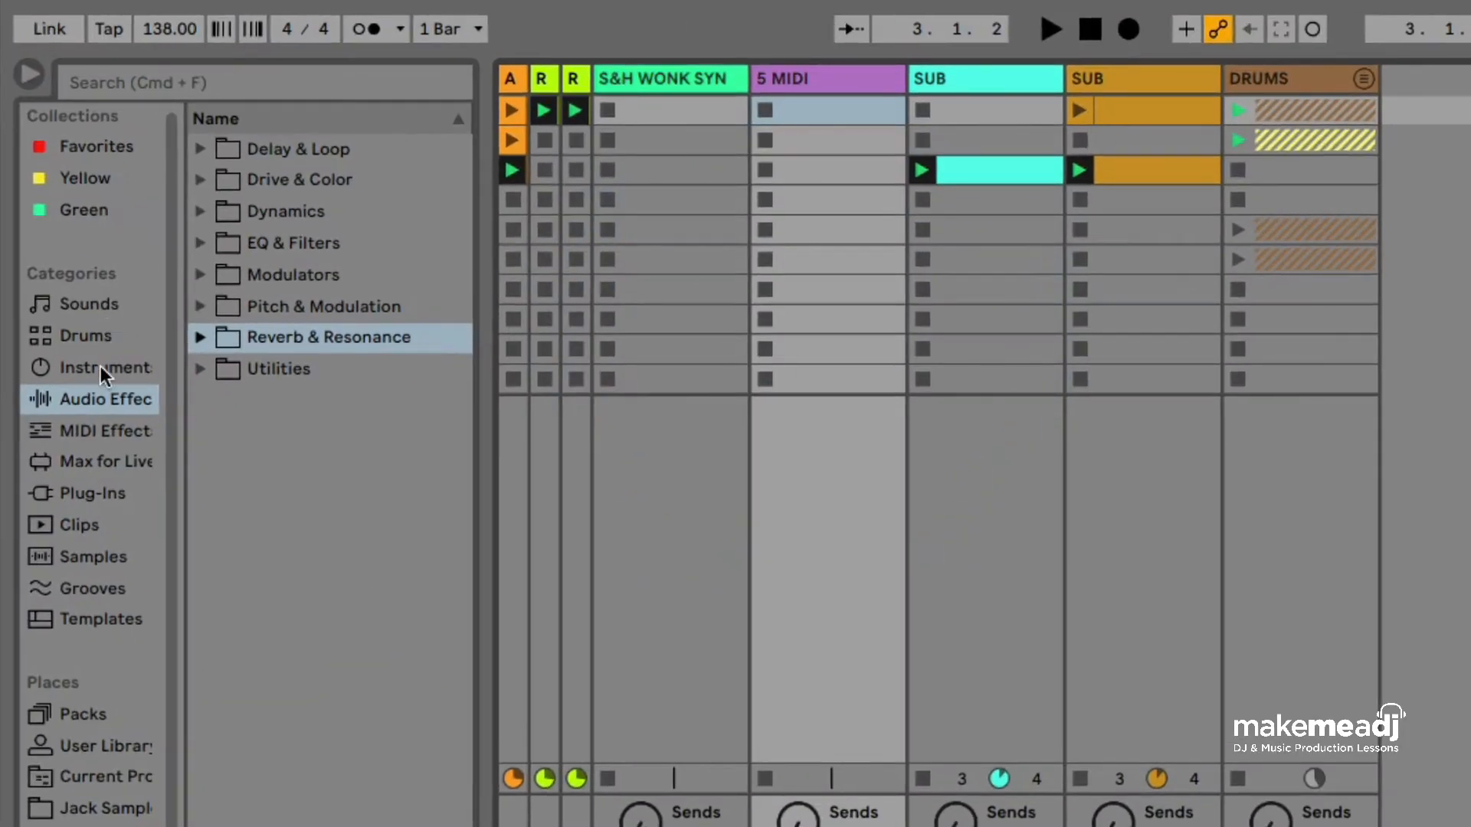
pyautogui.click(100, 368)
pyautogui.click(292, 434)
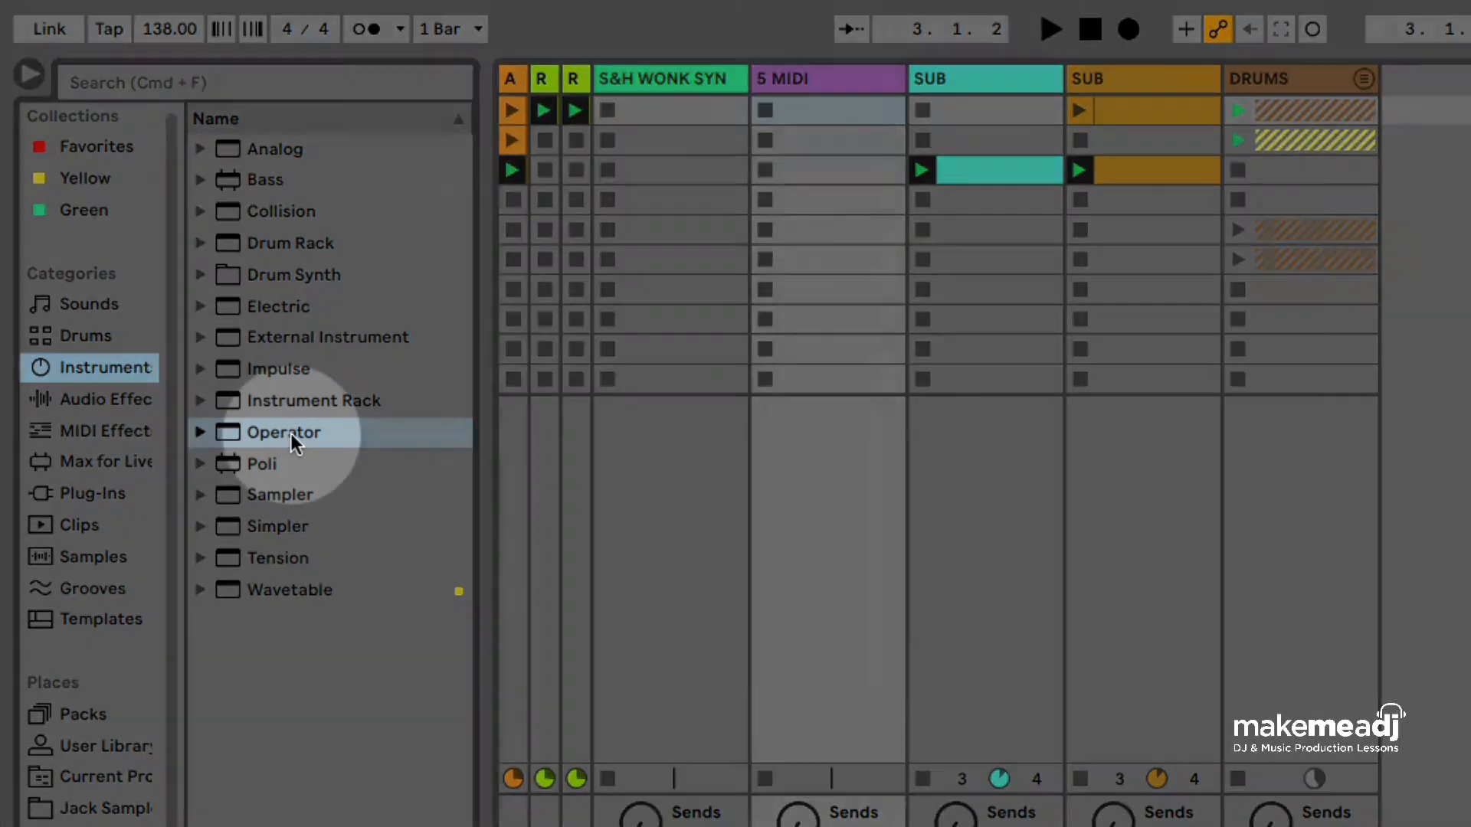
pyautogui.doubleClick(291, 434)
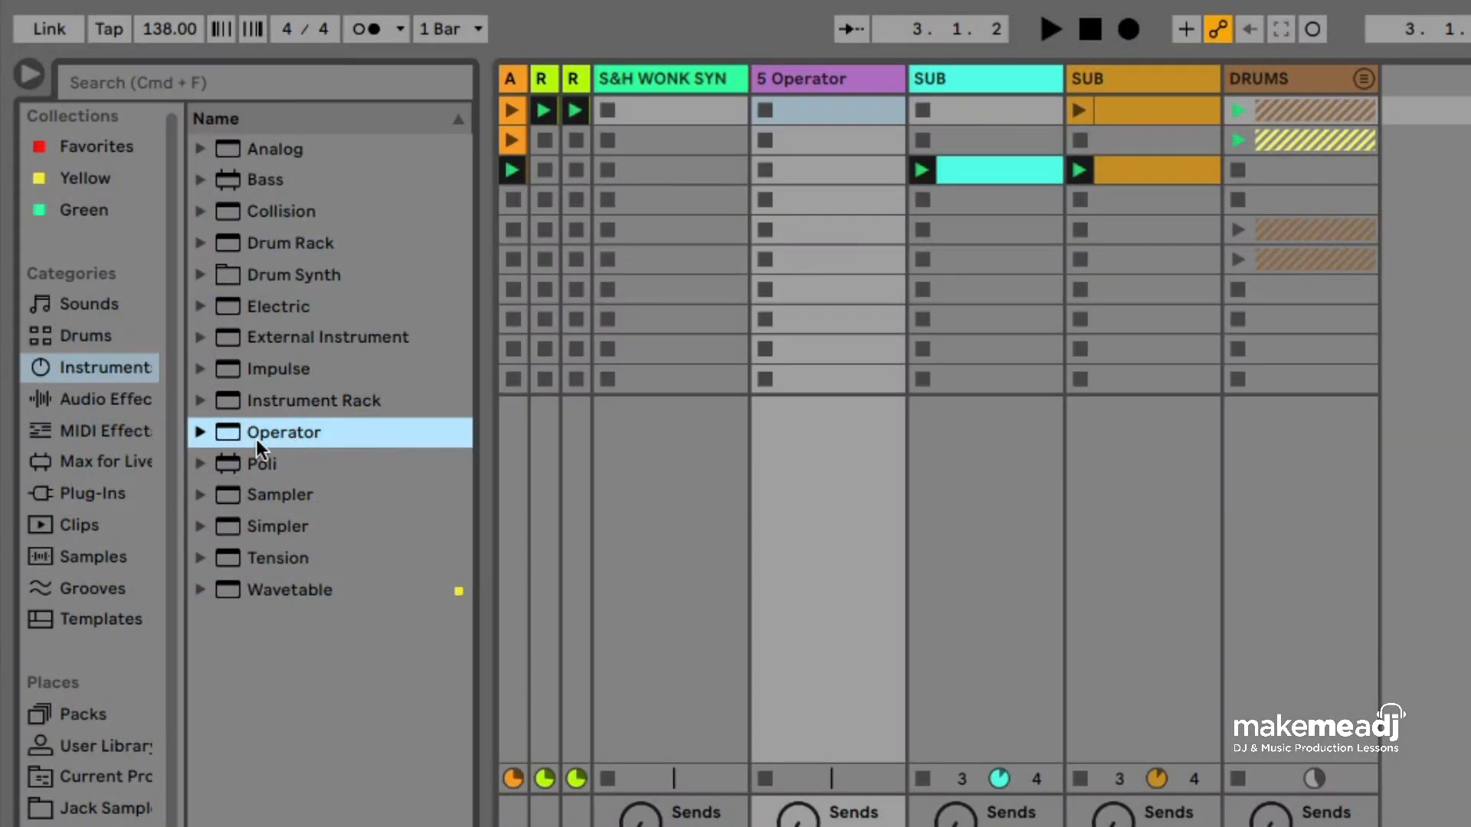
# Search the Max for Live devices for "step se" and load the Step Sequencer MIDI effect onto the Operator track.
pyautogui.click(101, 462)
pyautogui.click(240, 81)
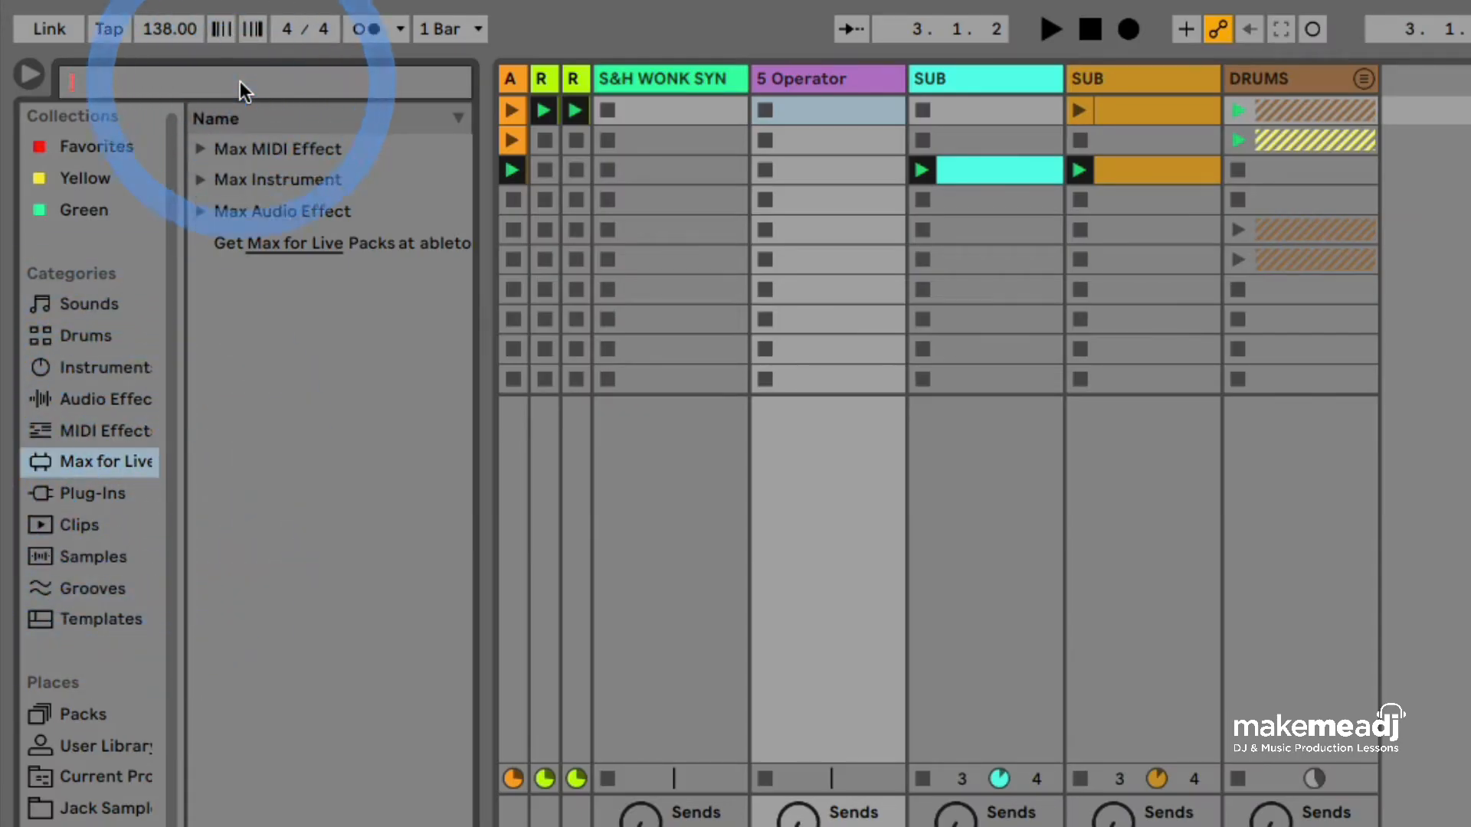
pyautogui.write('step s')
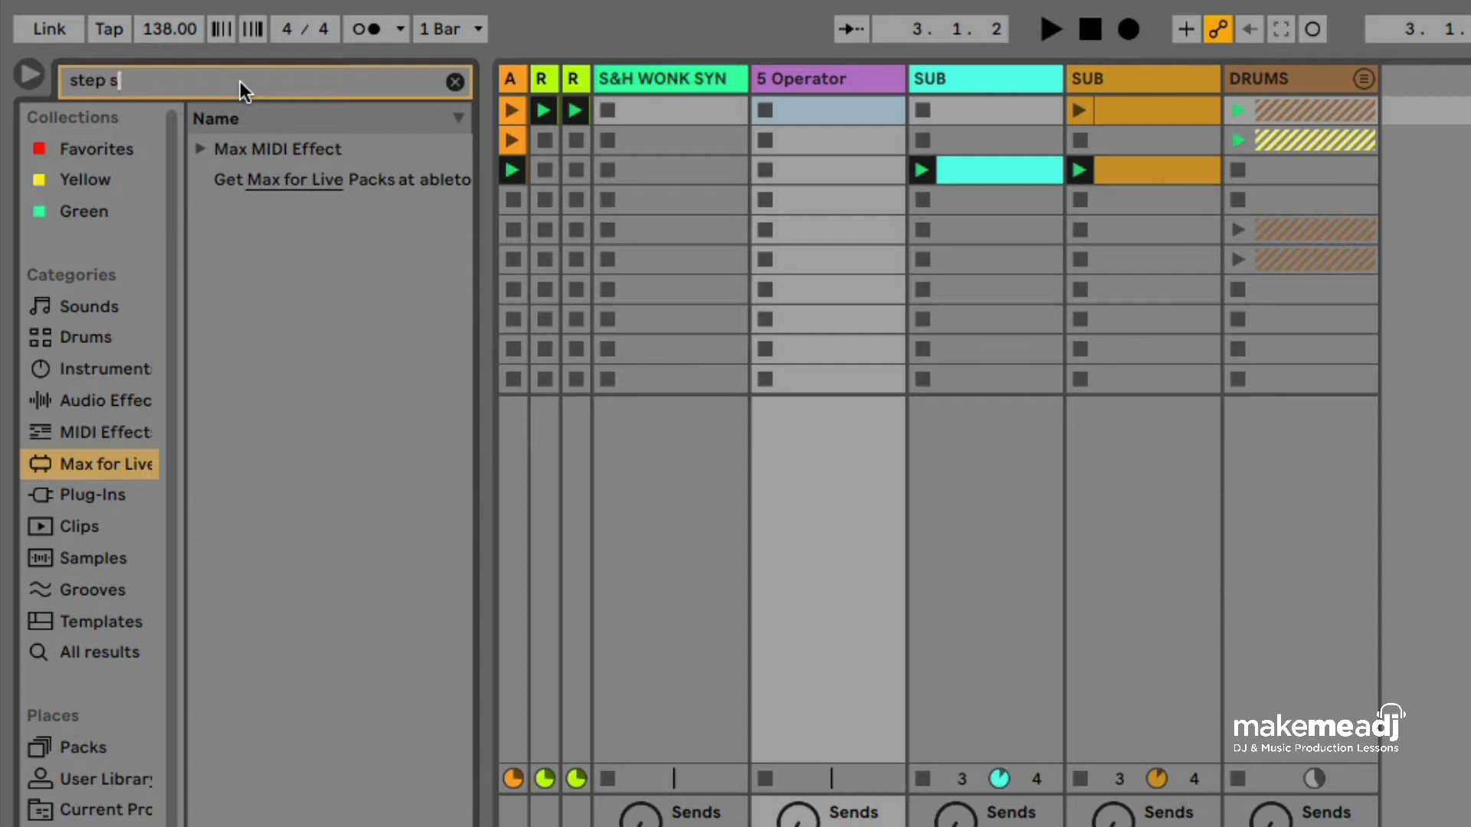
pyautogui.write('e')
pyautogui.click(201, 148)
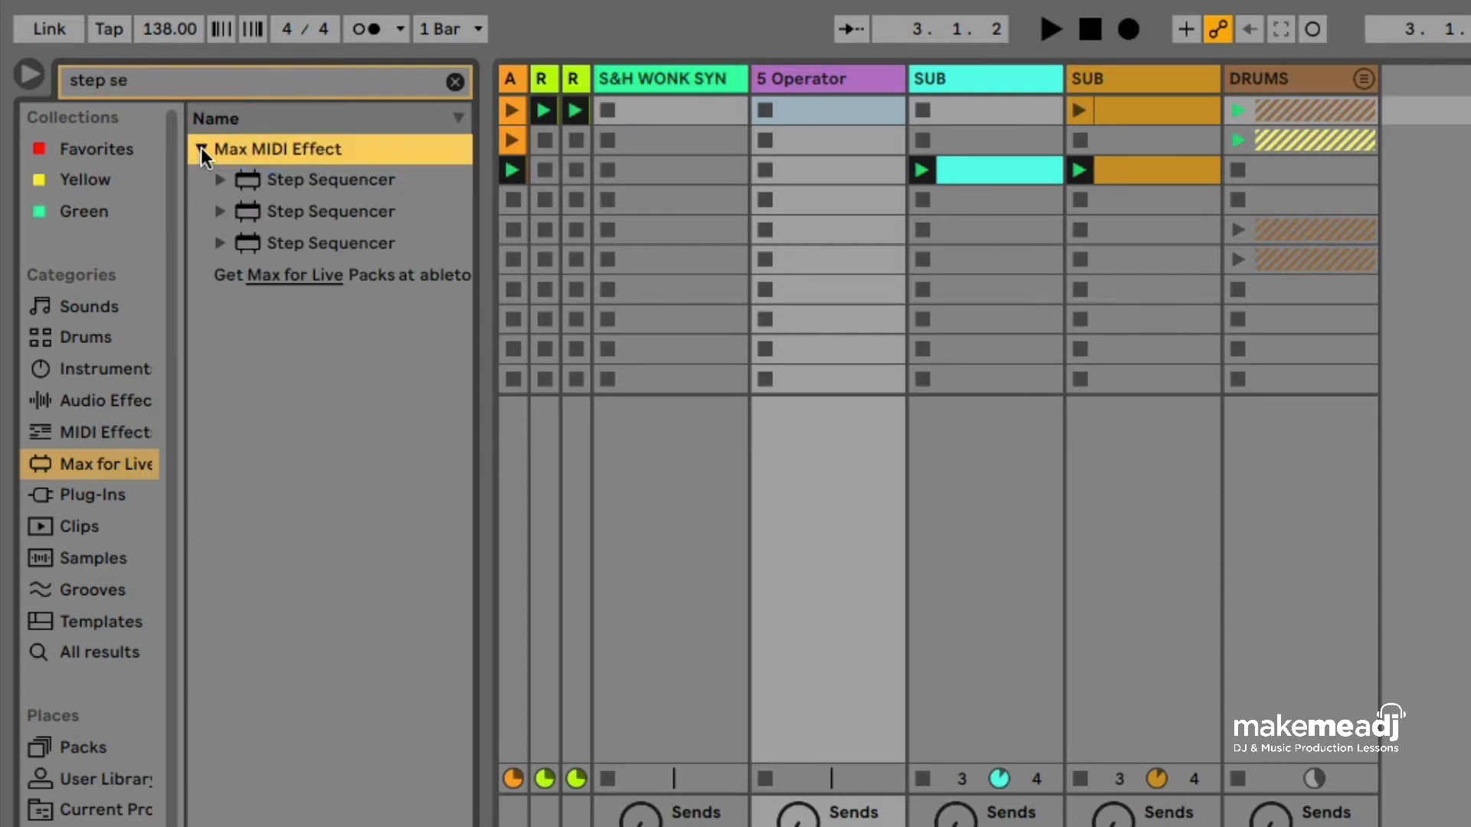
pyautogui.doubleClick(349, 182)
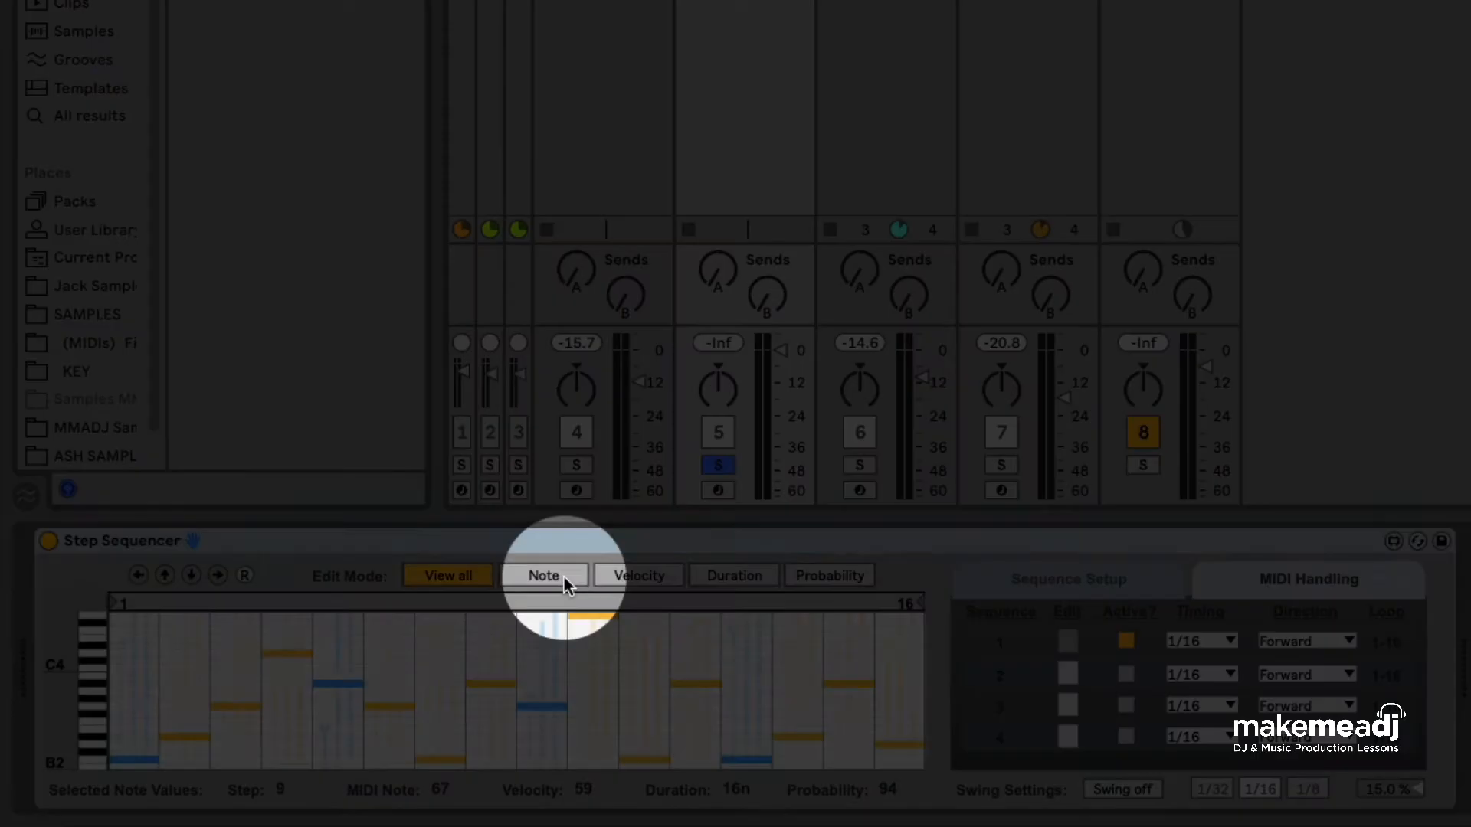
# Switch the Step Sequencer to Note edit mode, shorten sequence 1's loop to steps 1-2, and collapse the device.
pyautogui.click(563, 577)
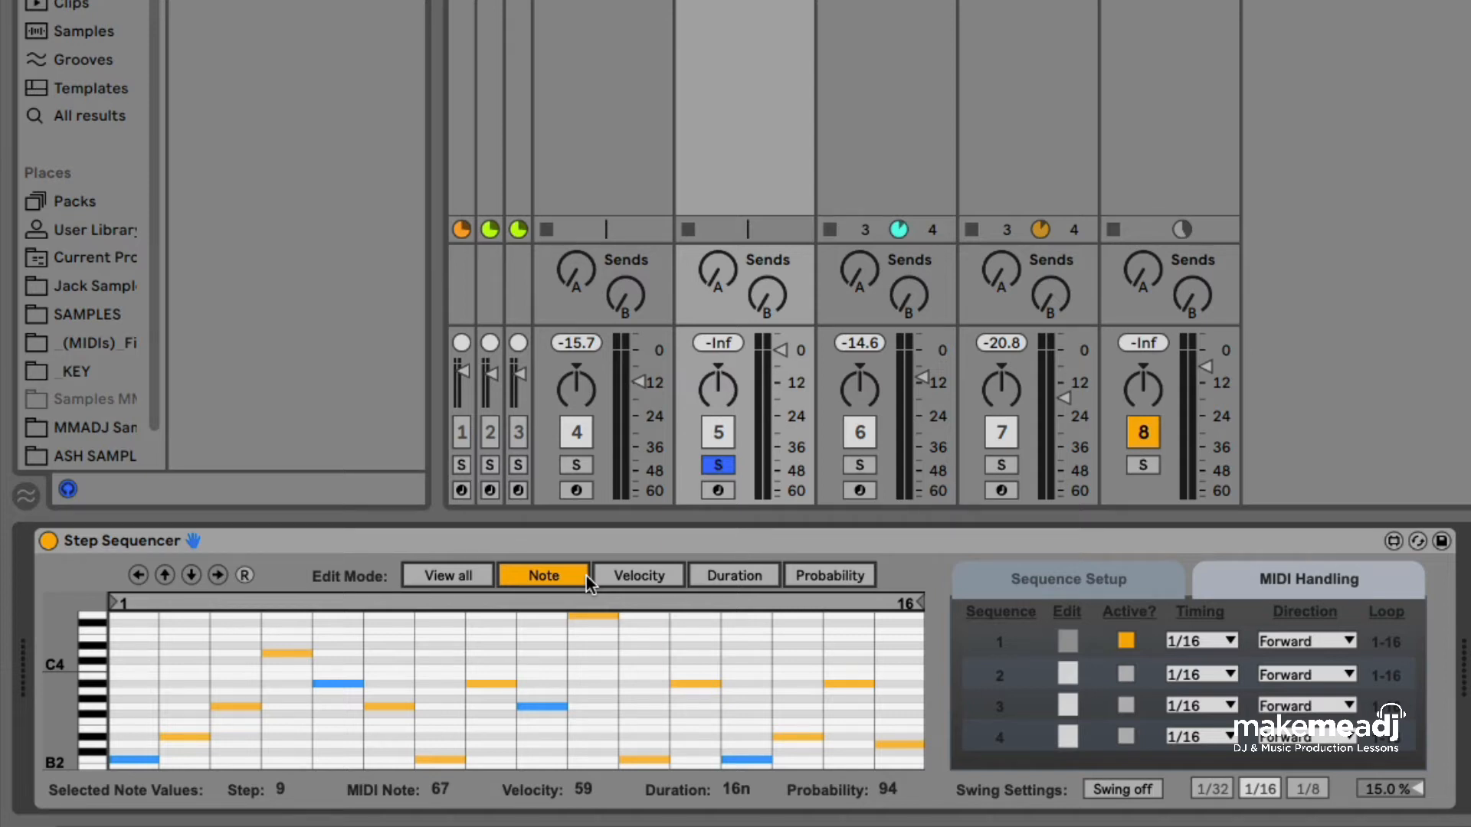
pyautogui.moveTo(913, 606)
pyautogui.mouseDown()
pyautogui.moveTo(628, 600)
pyautogui.moveTo(195, 637)
pyautogui.moveTo(215, 637)
pyautogui.mouseUp()
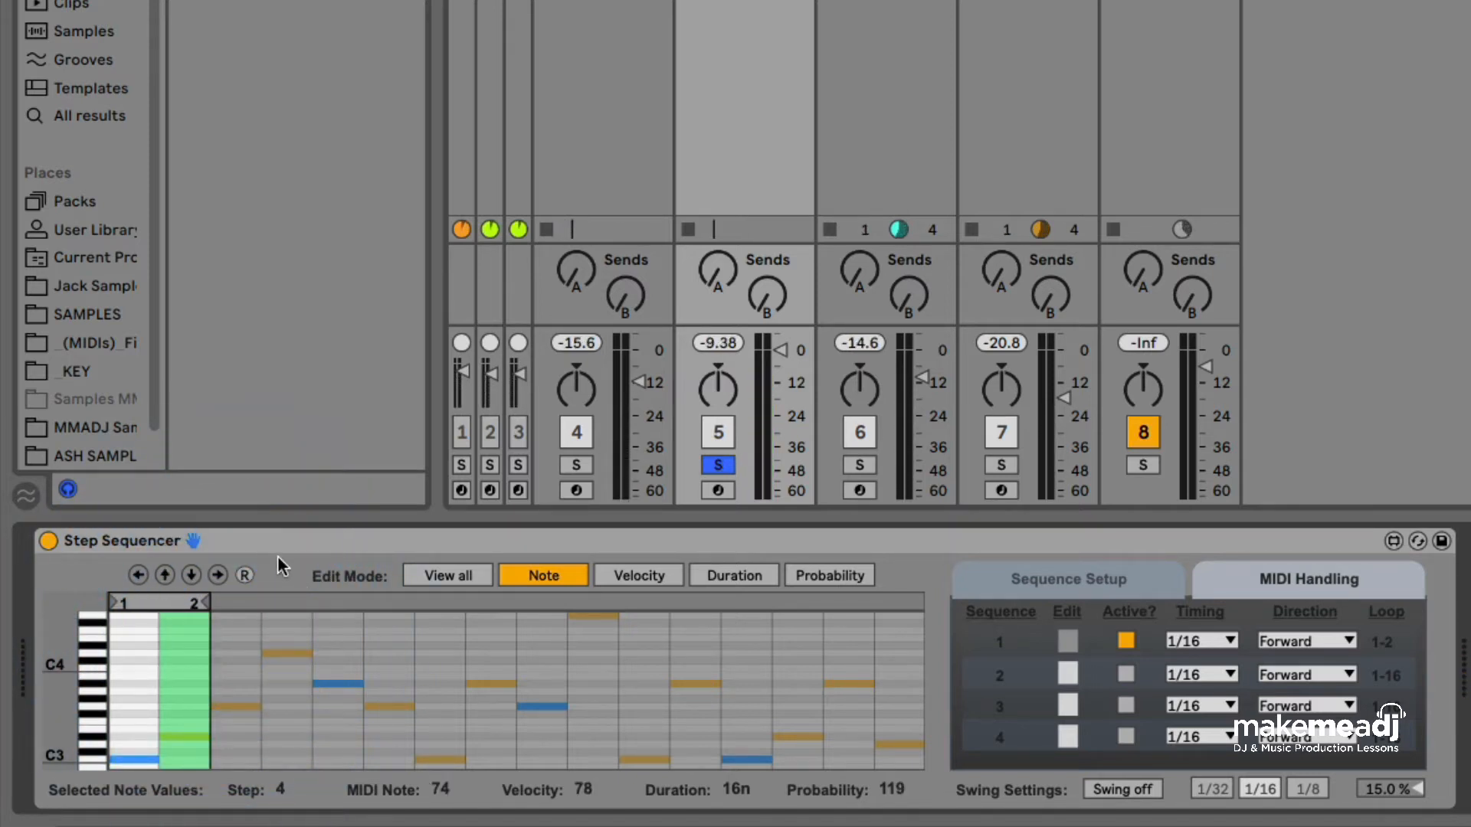
pyautogui.doubleClick(299, 543)
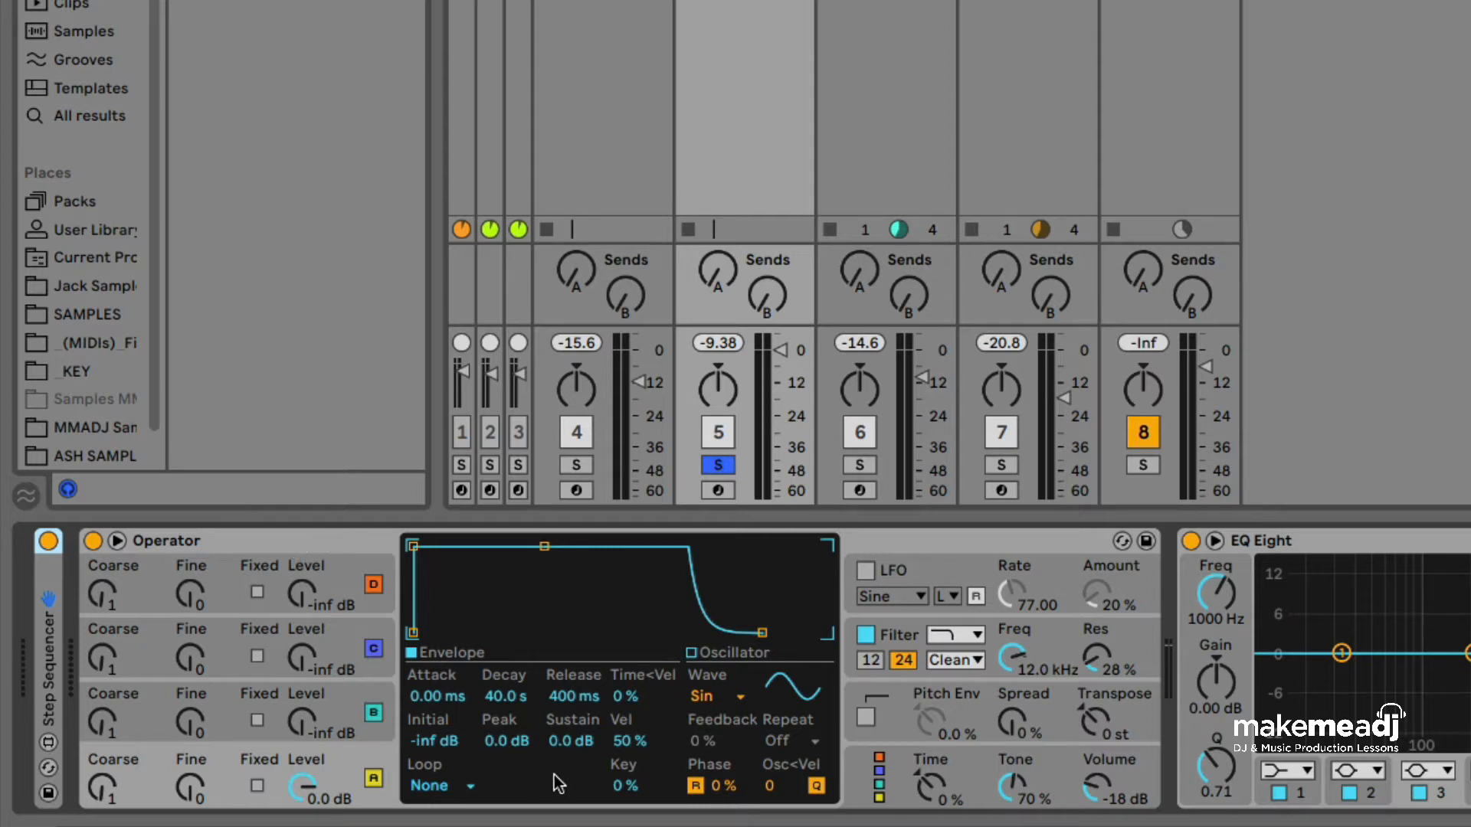
# Set the Operator's oscillator A envelope to a sustain of -inf dB and a decay of about 1.93 s.
pyautogui.moveTo(576, 741); pyautogui.dragTo(577, 816)
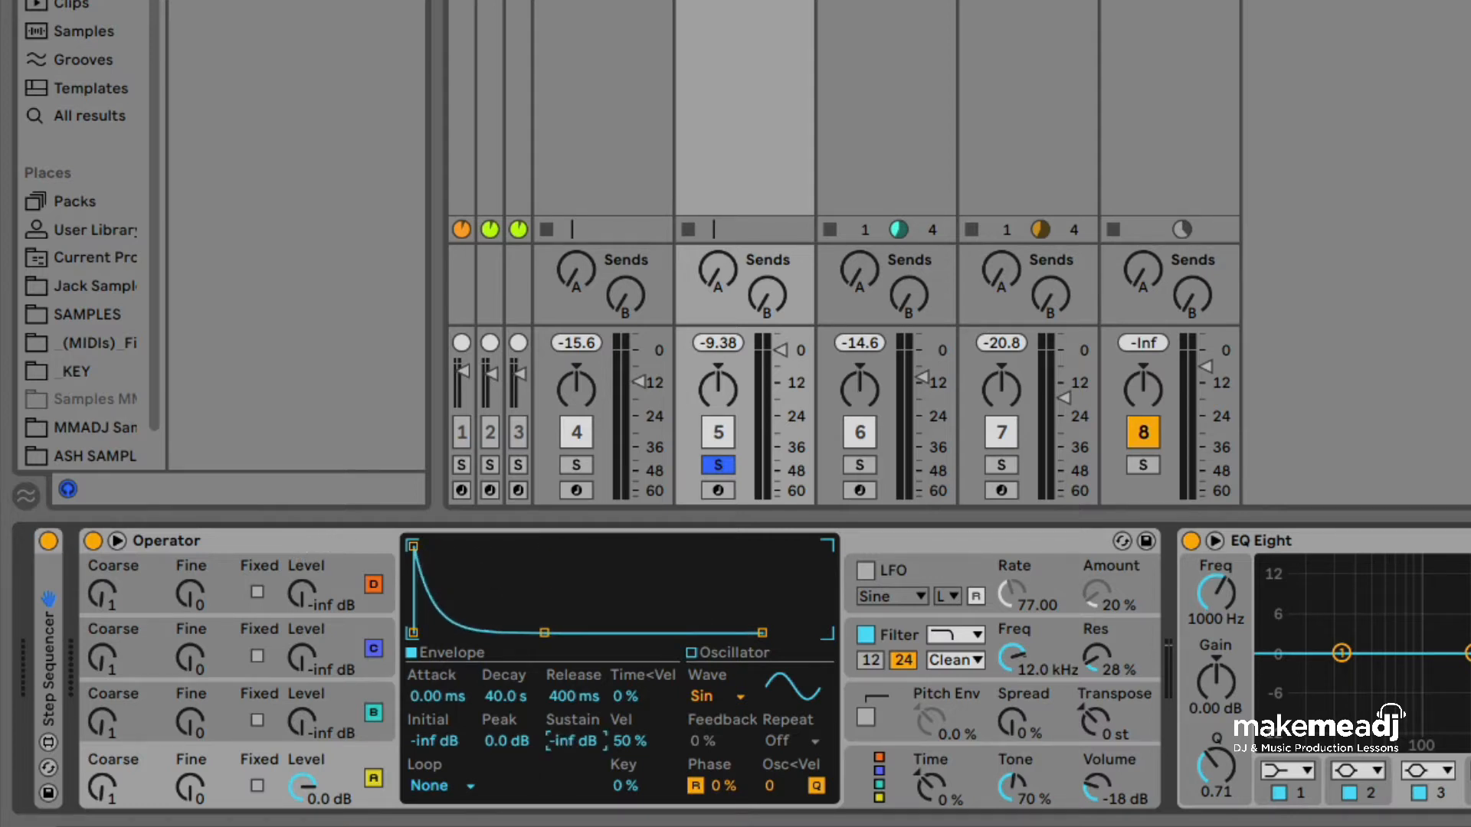
pyautogui.moveTo(505, 703); pyautogui.dragTo(504, 774)
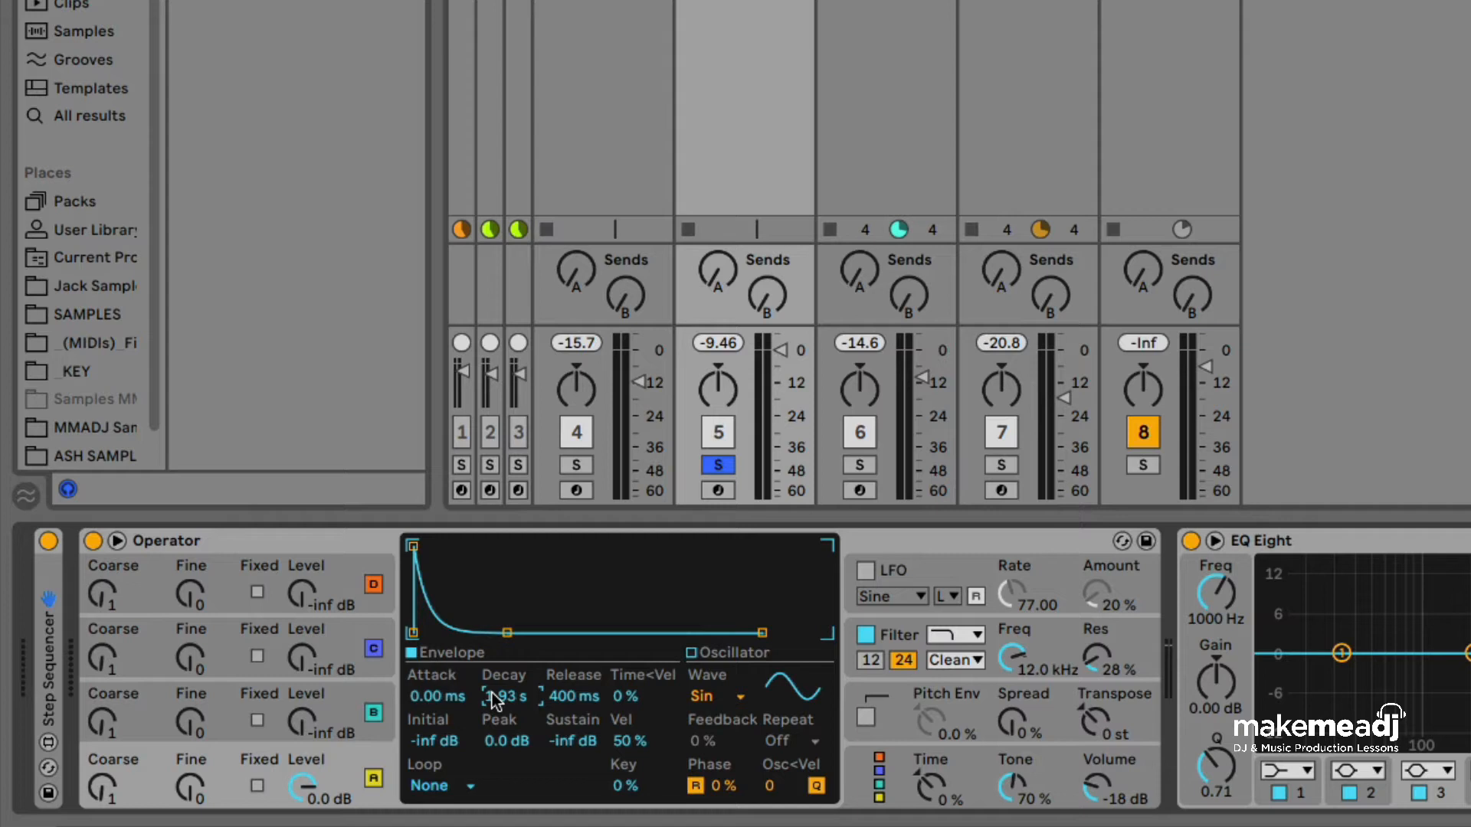
# Raise oscillator B's level to -8.6 dB and shorten its envelope decay to 189 ms.
pyautogui.click(330, 724)
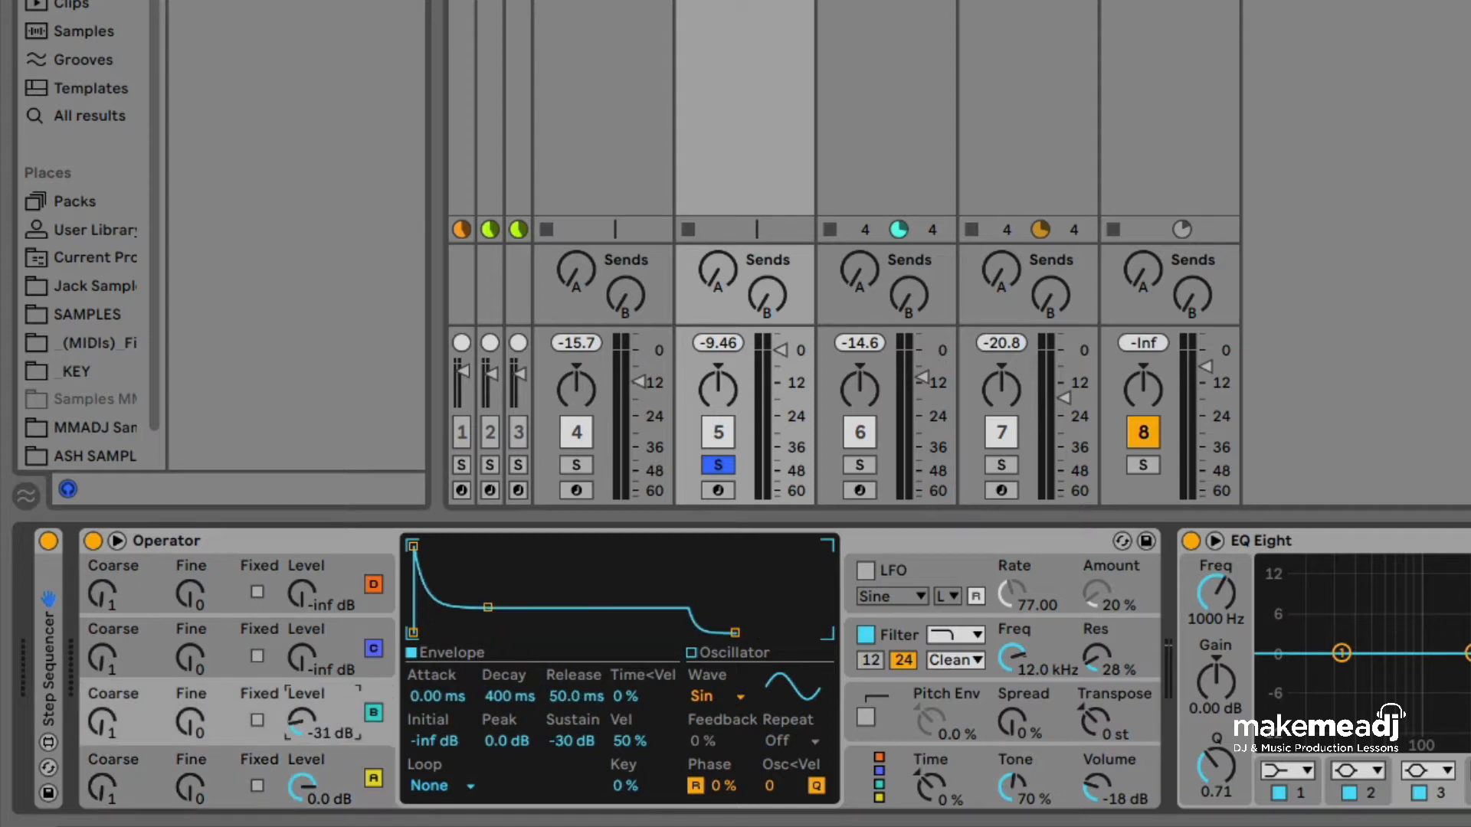
pyautogui.moveTo(303, 722); pyautogui.dragTo(303, 686)
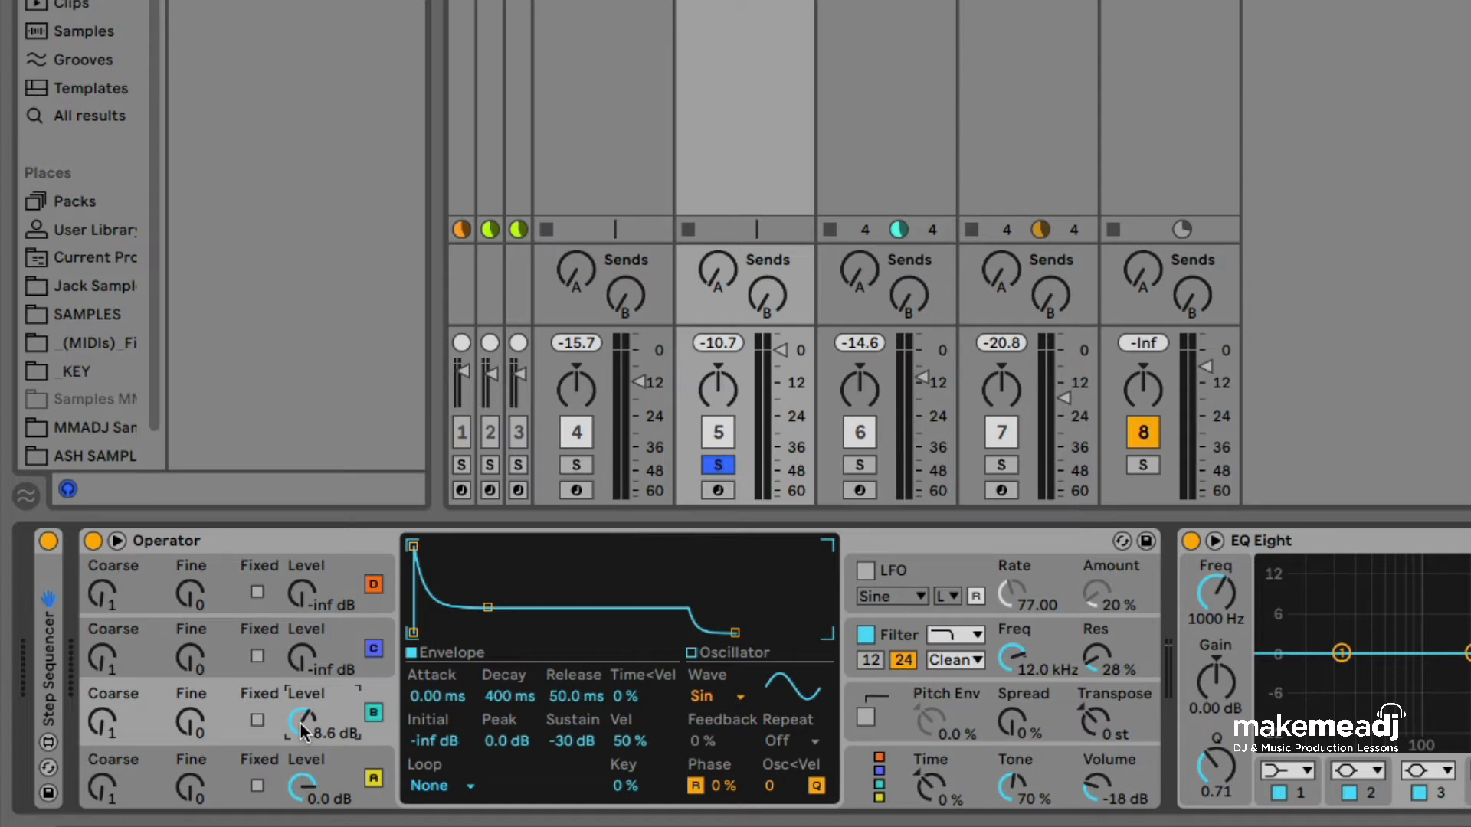
pyautogui.moveTo(507, 695); pyautogui.dragTo(507, 704)
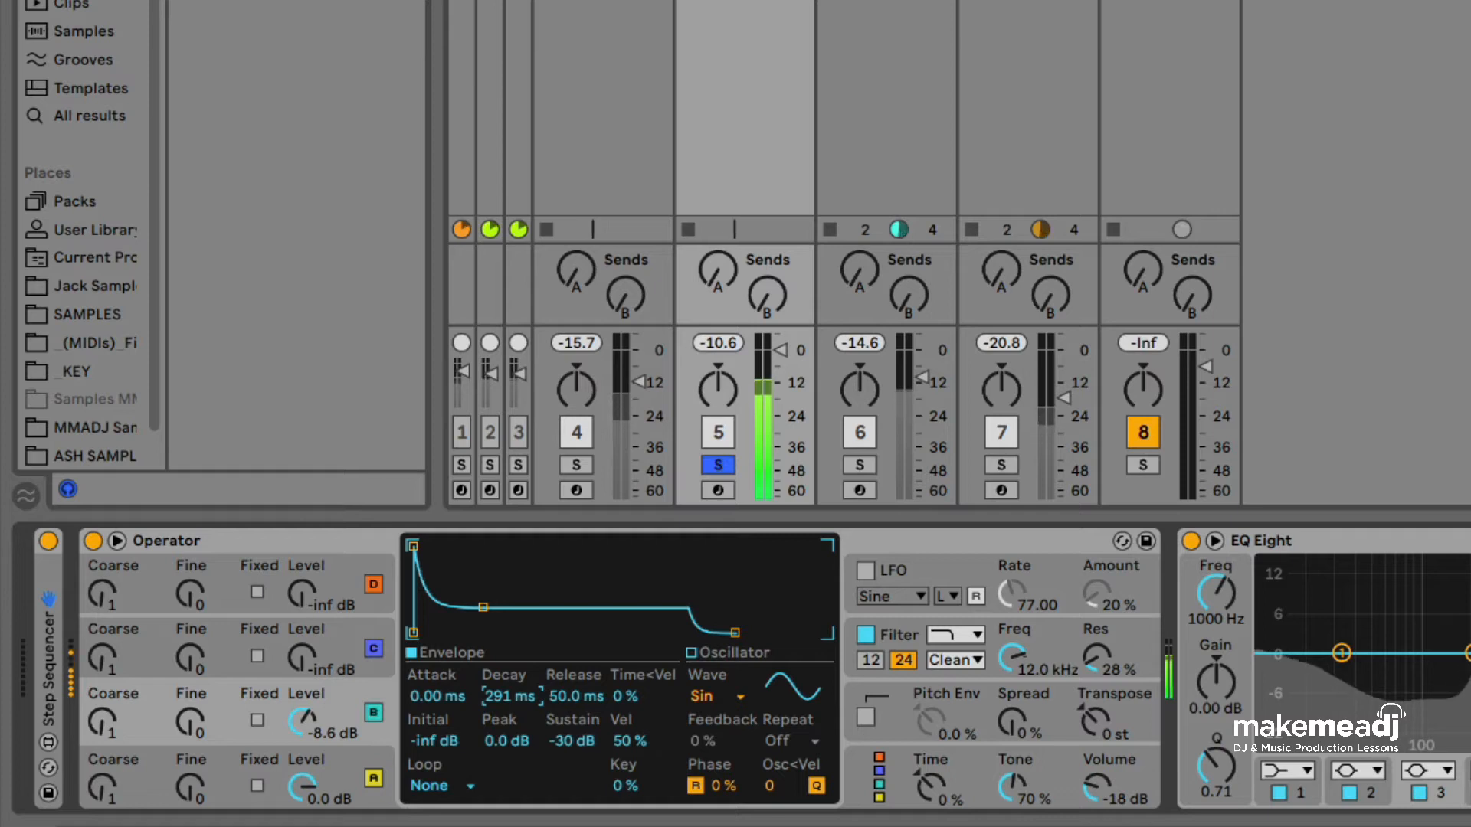
pyautogui.moveTo(509, 696); pyautogui.dragTo(509, 711)
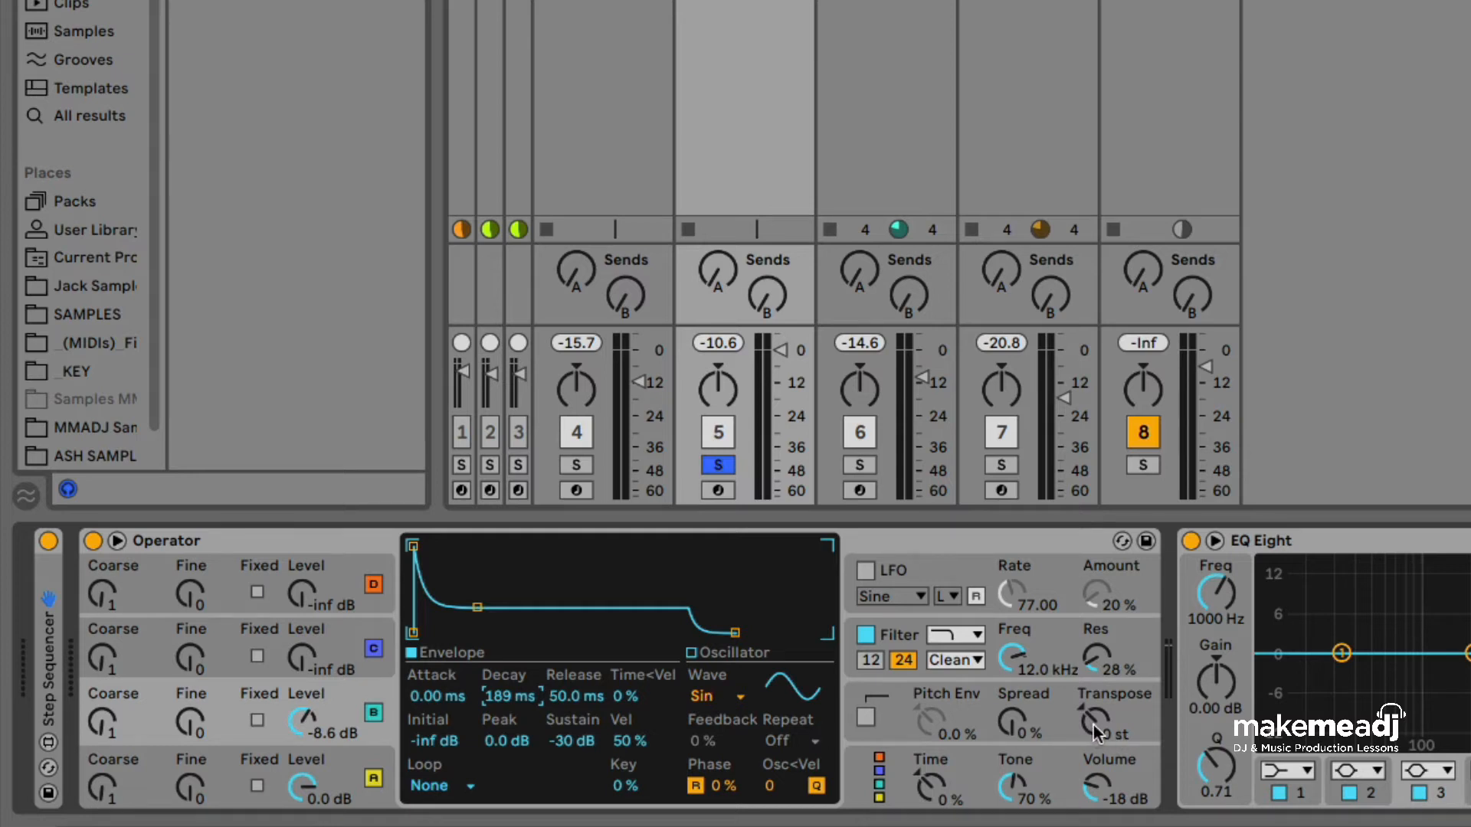
# Set Operator's Transpose to -24 st and raise oscillator C's level to -23 dB.
pyautogui.moveTo(1094, 726); pyautogui.dragTo(1093, 764)
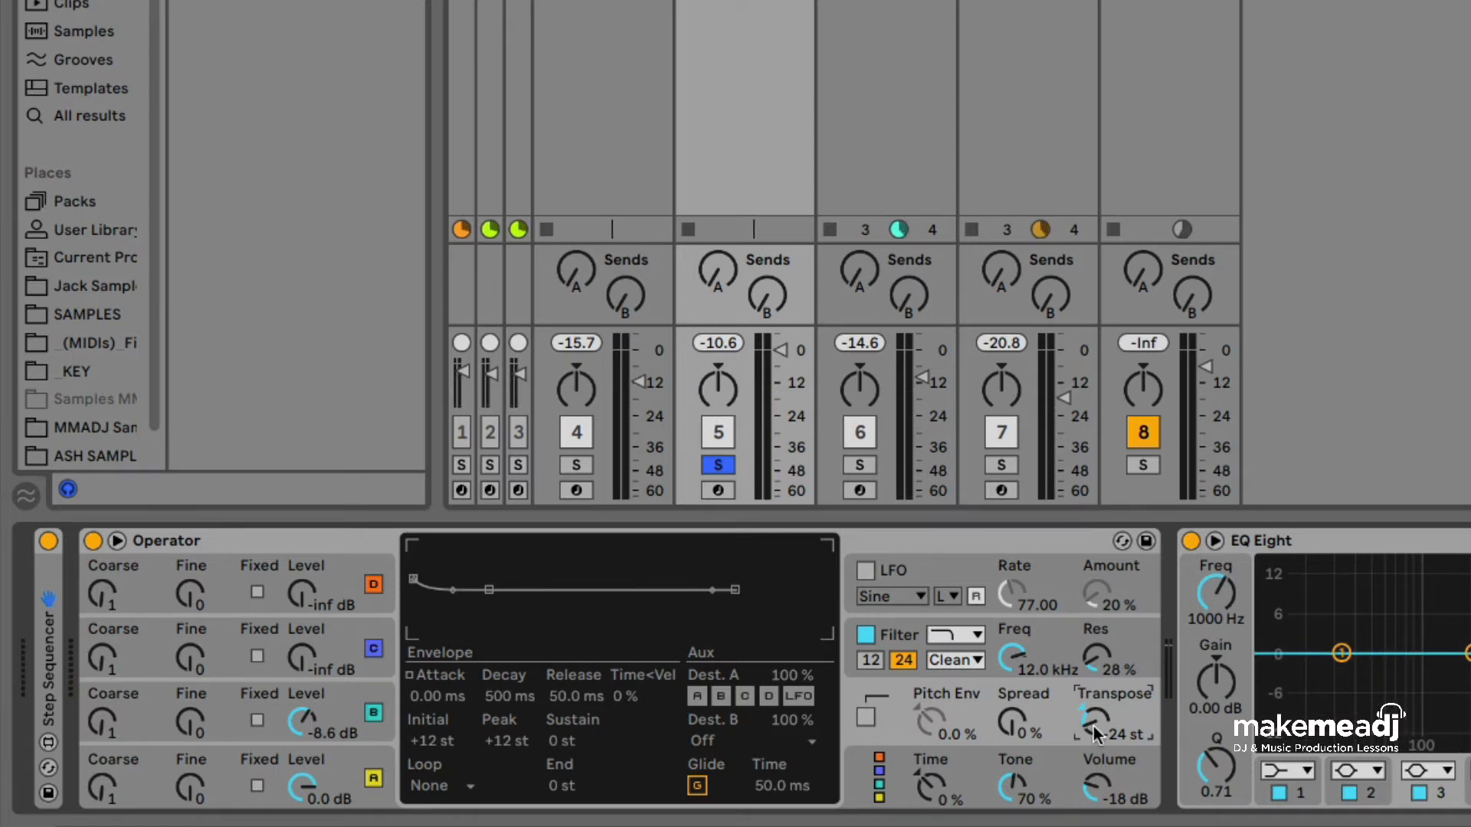
pyautogui.click(381, 636)
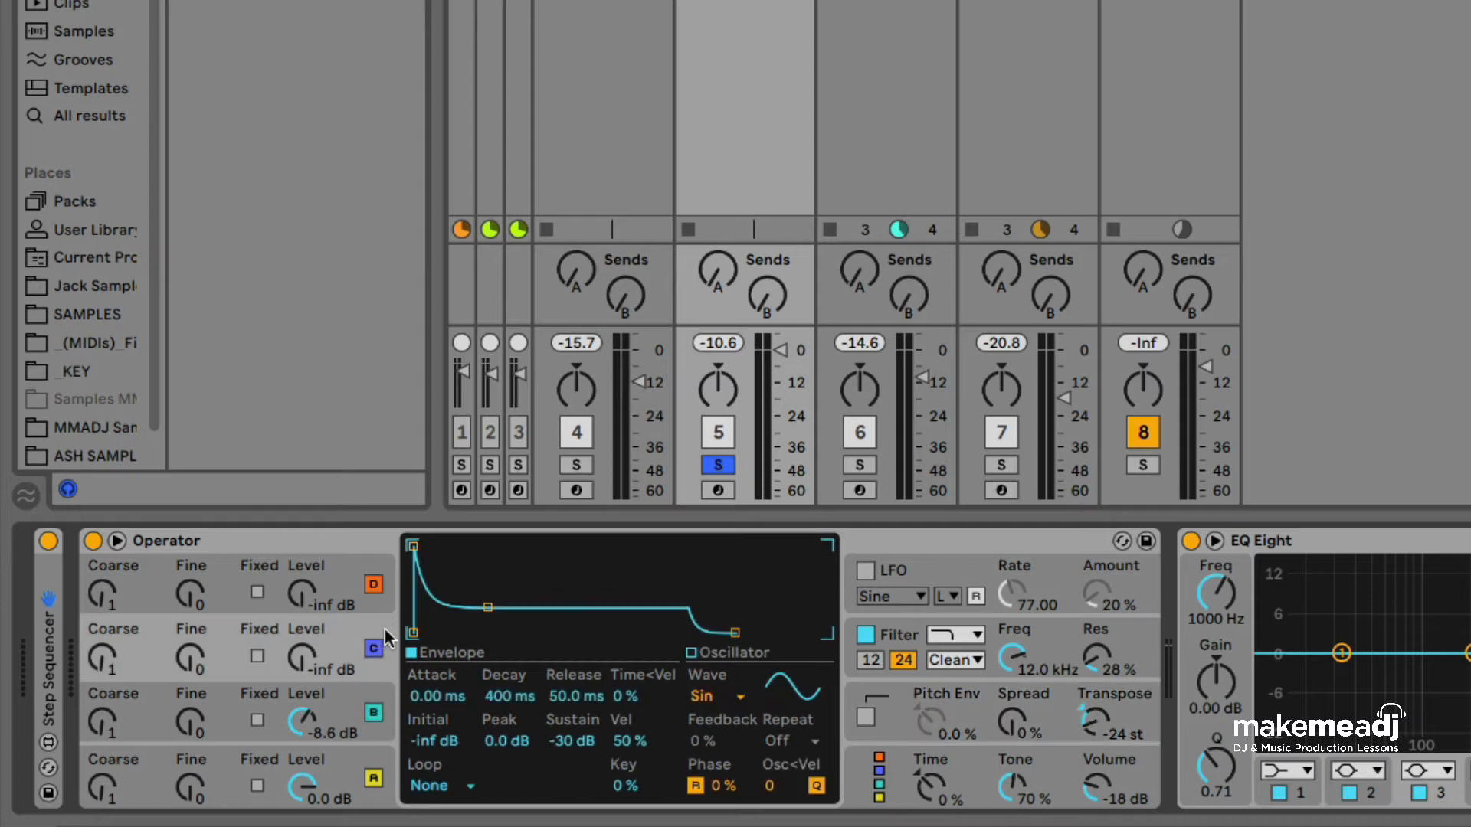
pyautogui.moveTo(303, 656); pyautogui.dragTo(302, 636)
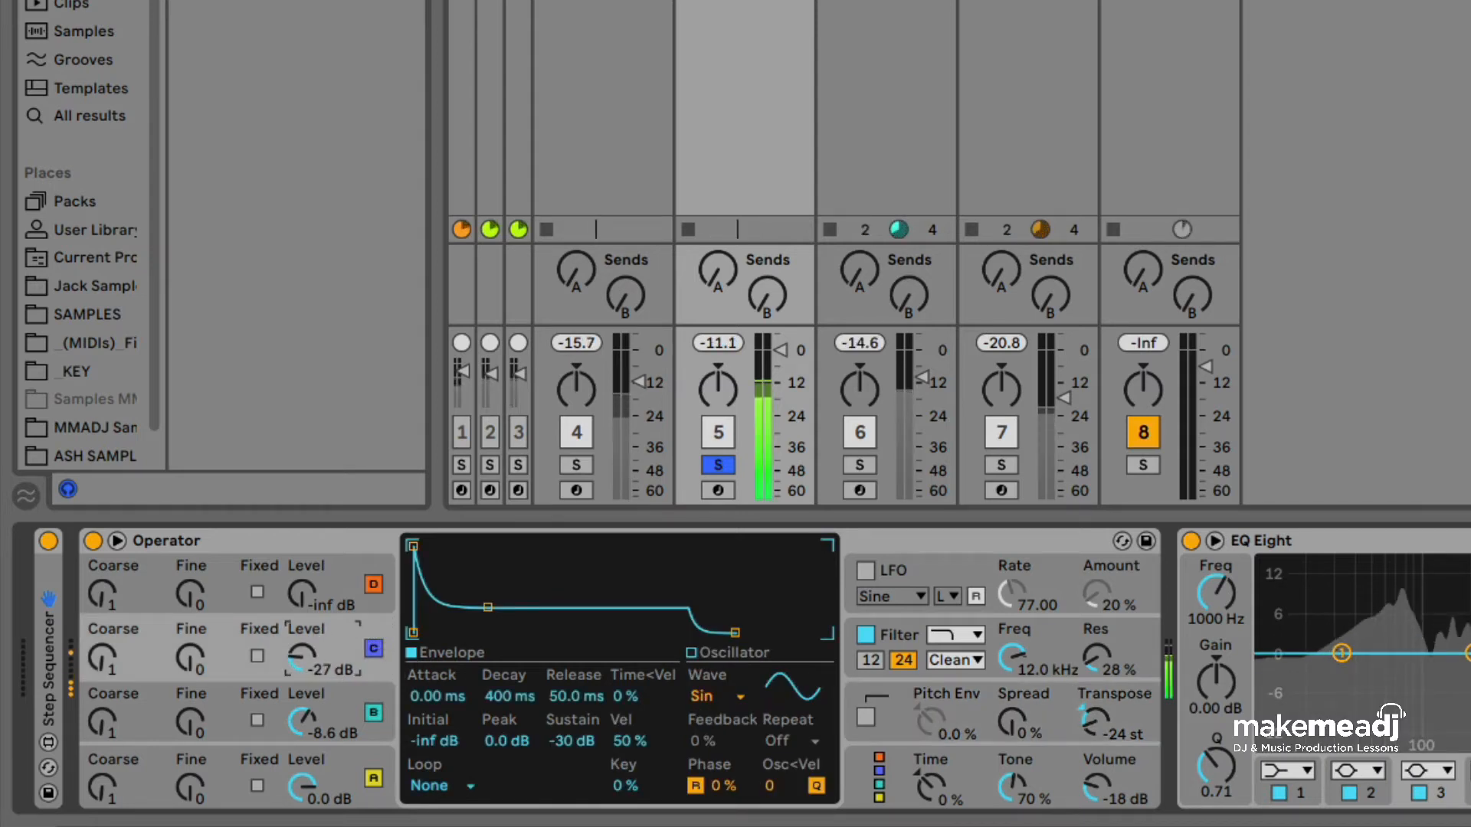
pyautogui.moveTo(302, 636); pyautogui.dragTo(303, 630)
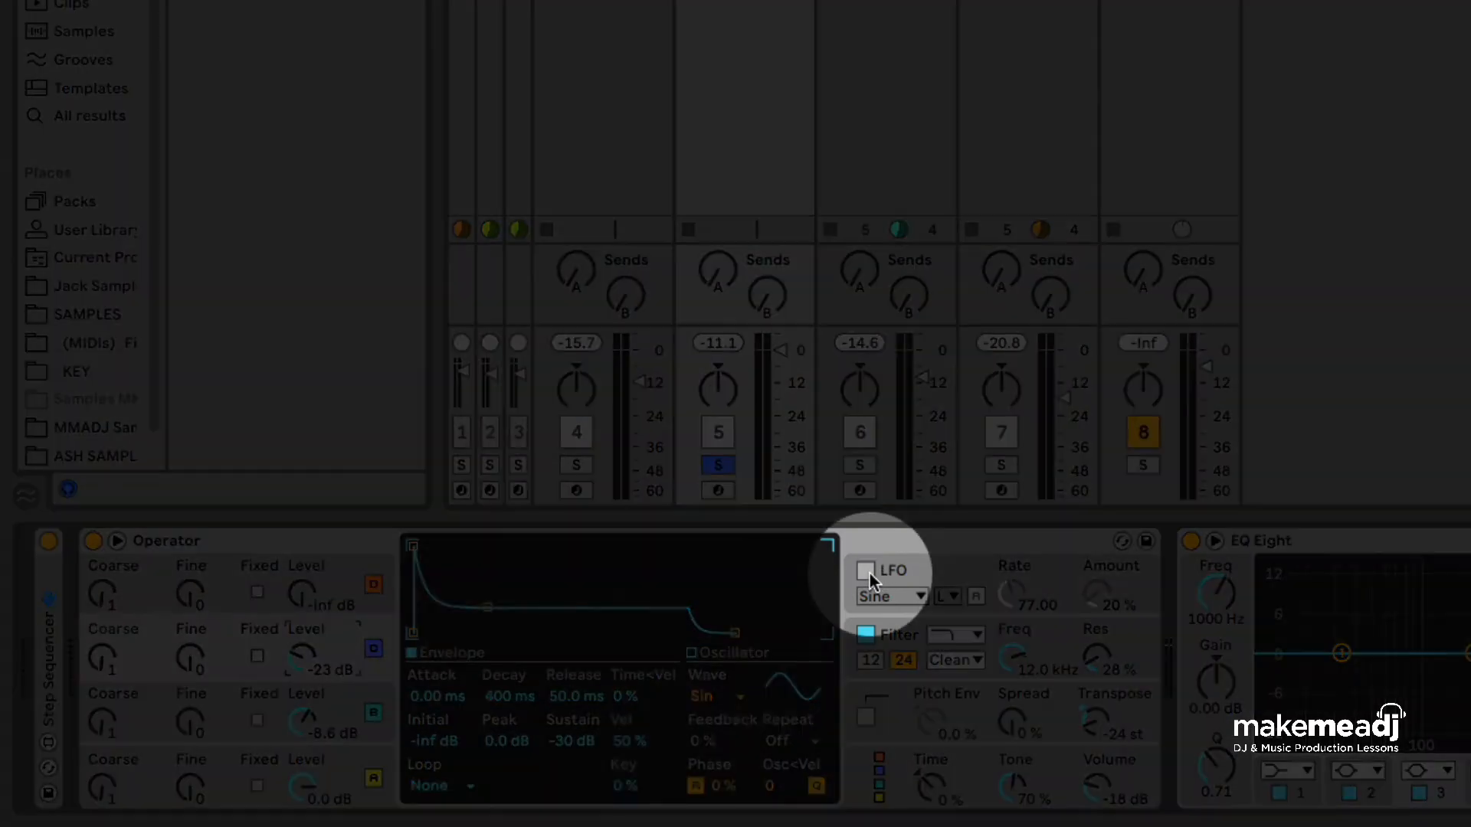
# Enable Operator's LFO with the S&H waveform and set its amount to 62 %.
pyautogui.click(867, 571)
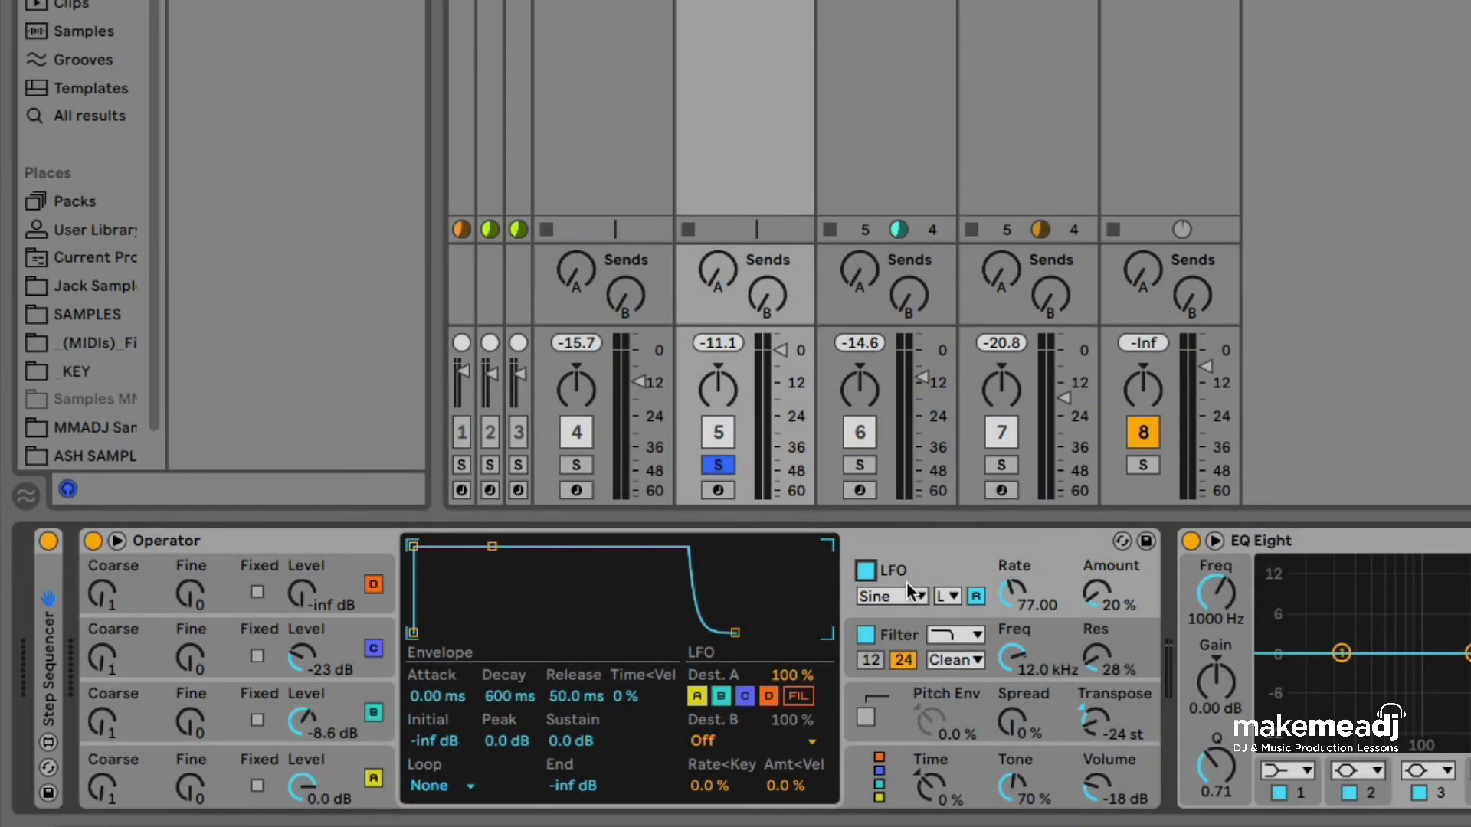
pyautogui.click(891, 596)
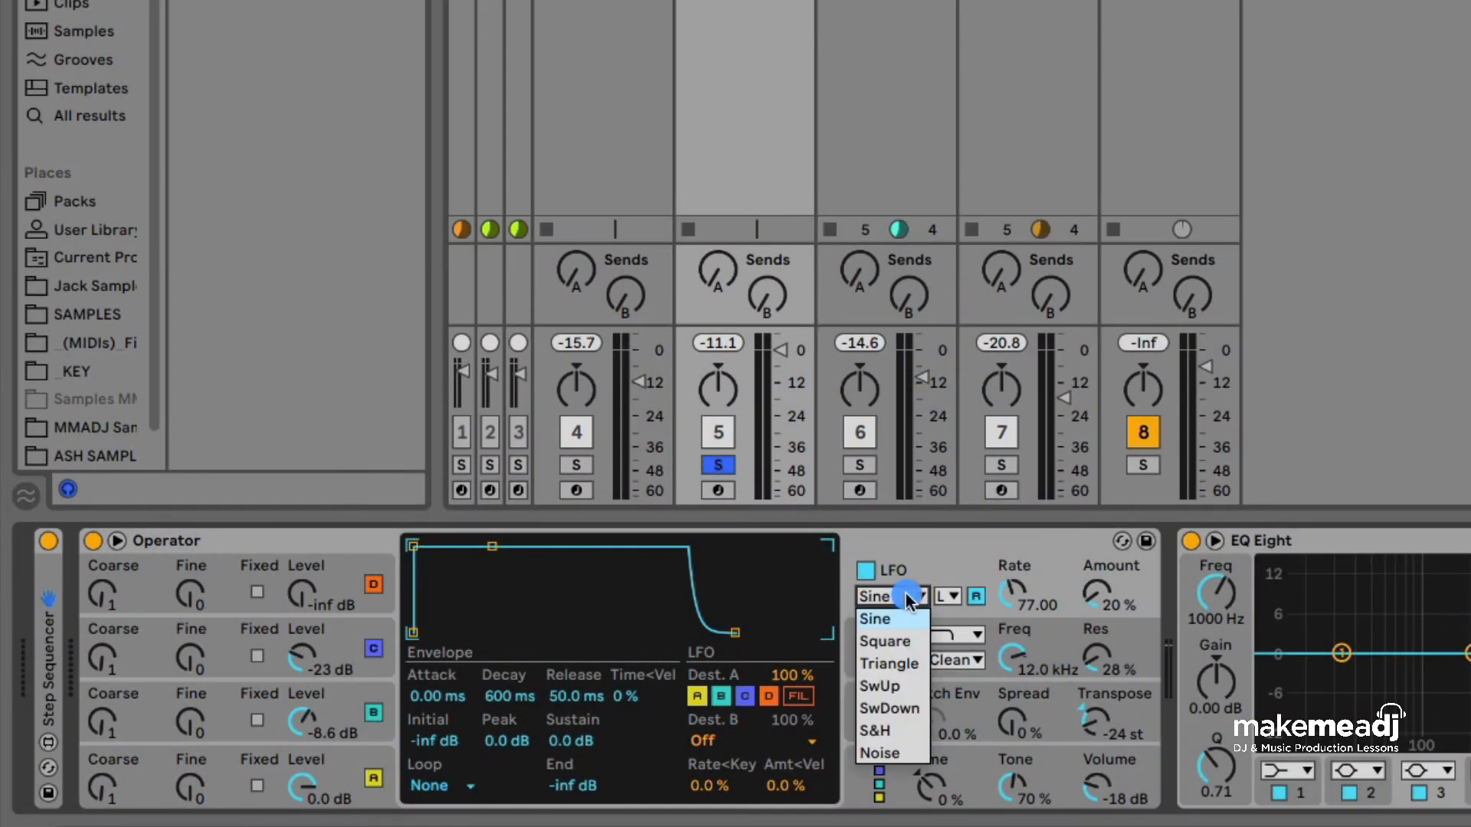
pyautogui.click(876, 731)
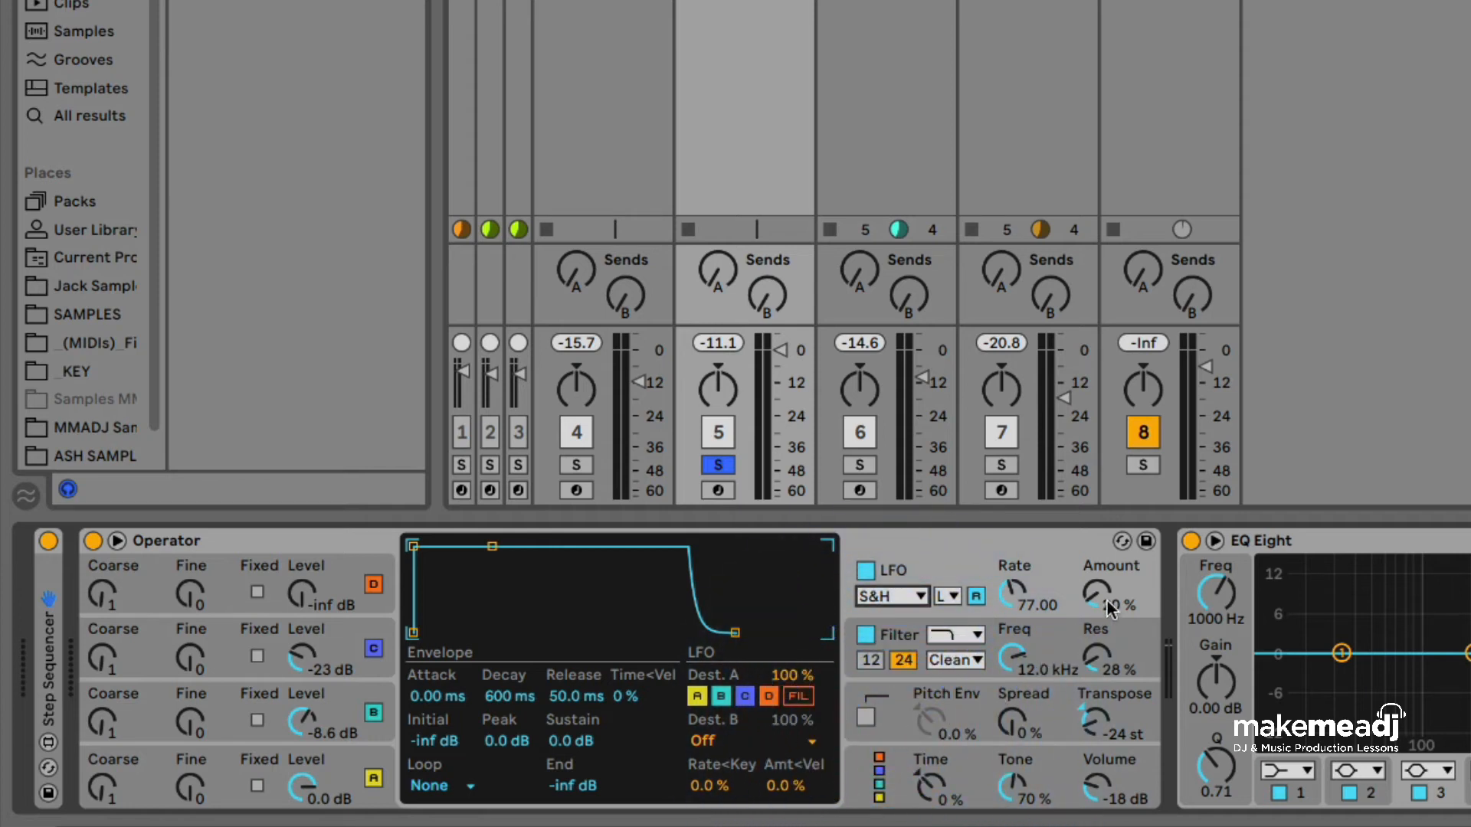
pyautogui.moveTo(1101, 608)
pyautogui.mouseDown()
pyautogui.moveTo(1101, 539)
pyautogui.moveTo(1103, 609)
pyautogui.mouseUp()
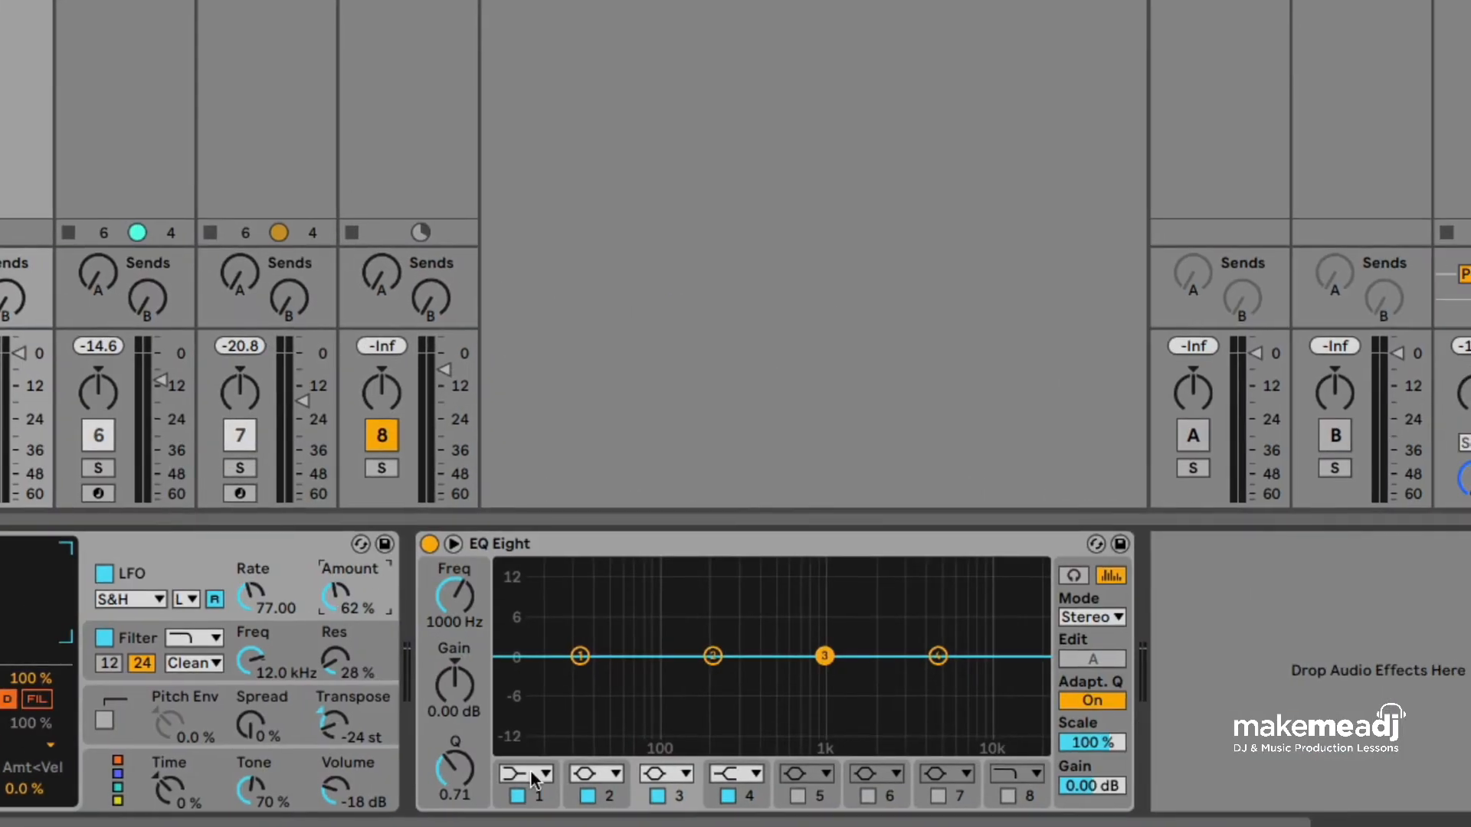
# Change EQ Eight's band 1 to the steep x4 low-cut filter and raise its frequency to just above 177 Hz during playback.
pyautogui.click(1287, 771)
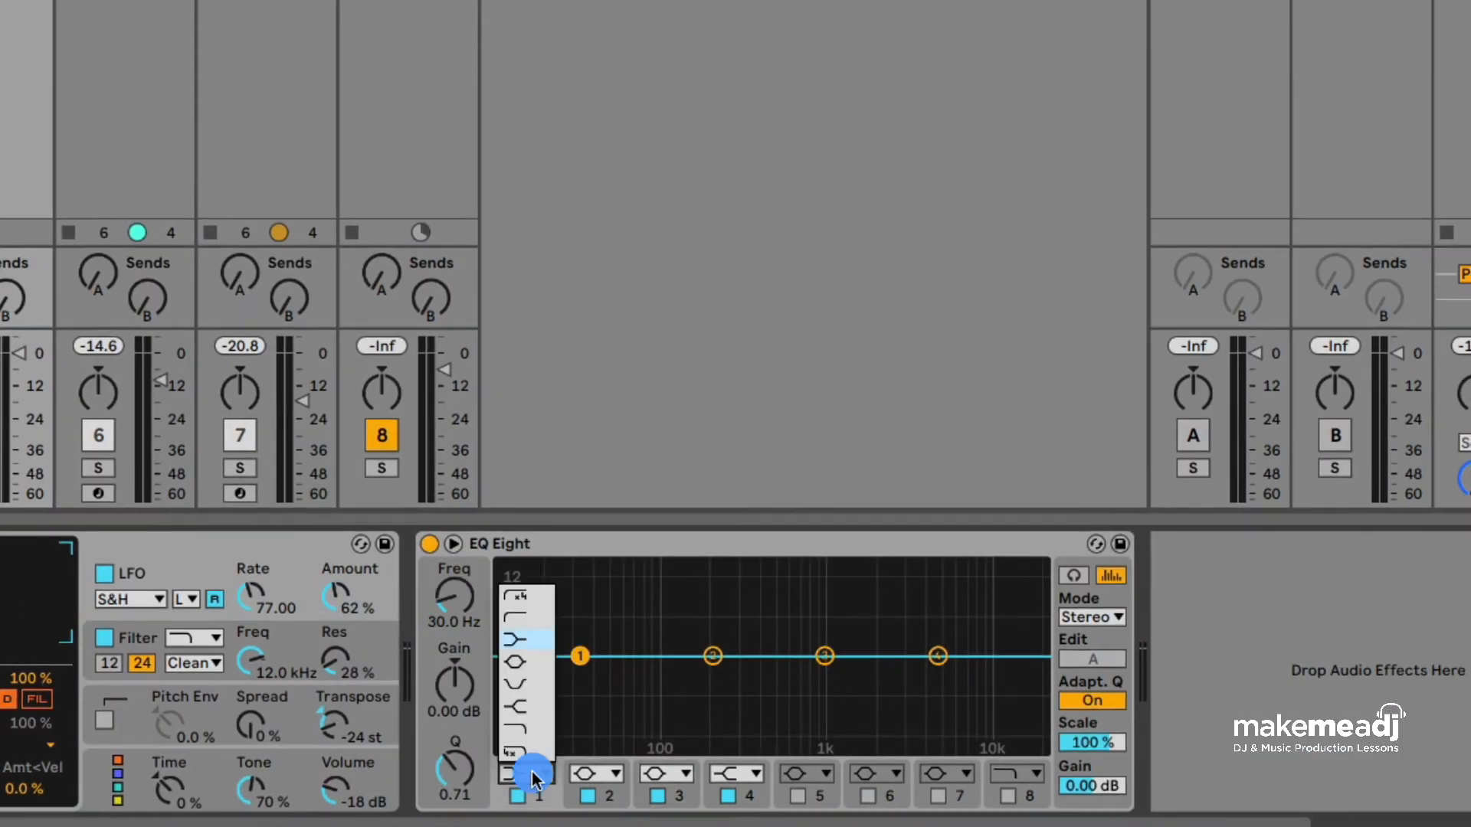
pyautogui.click(543, 602)
pyautogui.press('space')
pyautogui.moveTo(454, 596); pyautogui.dragTo(455, 537)
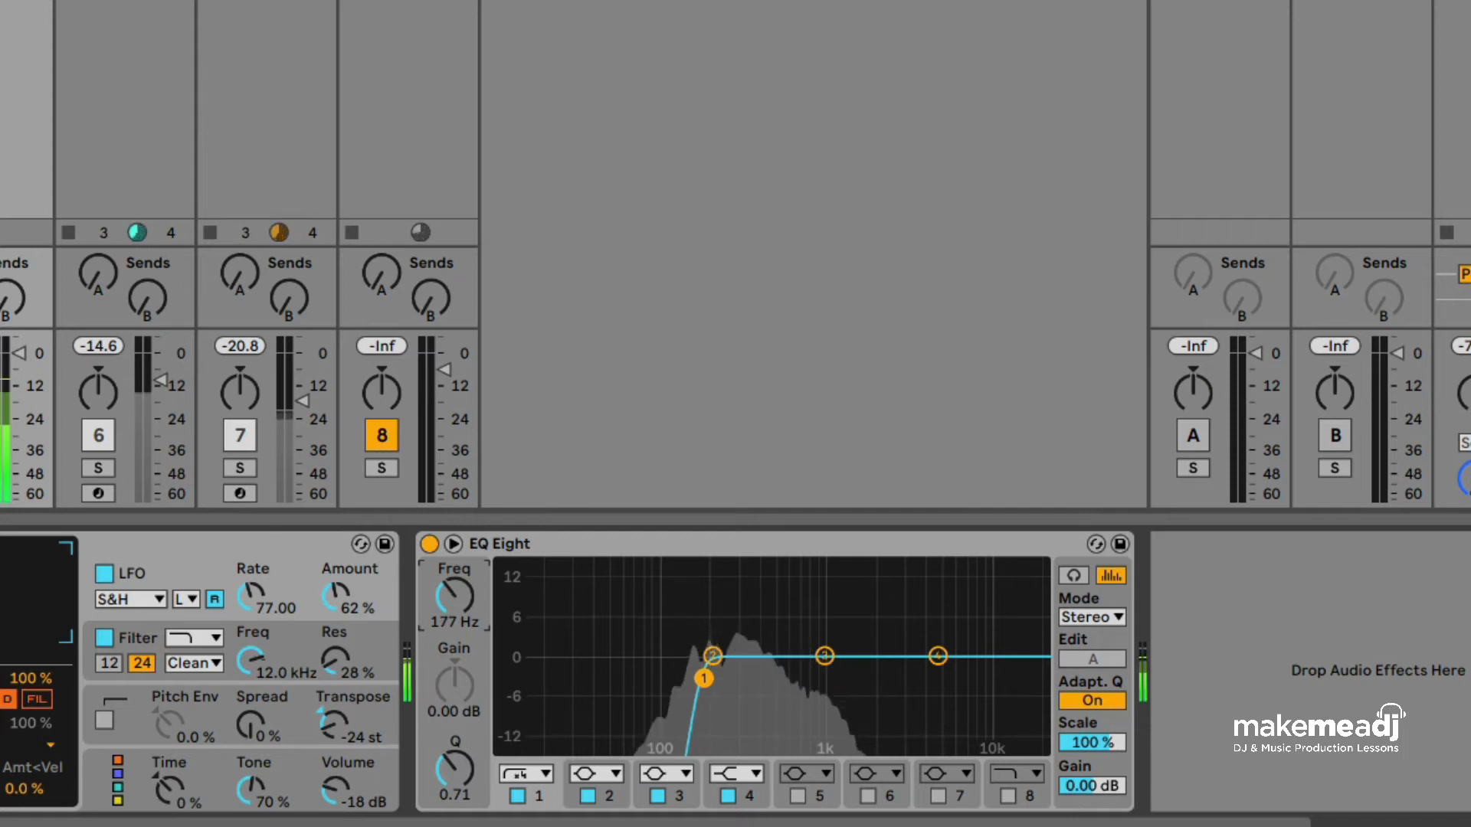
pyautogui.moveTo(454, 536); pyautogui.dragTo(455, 530)
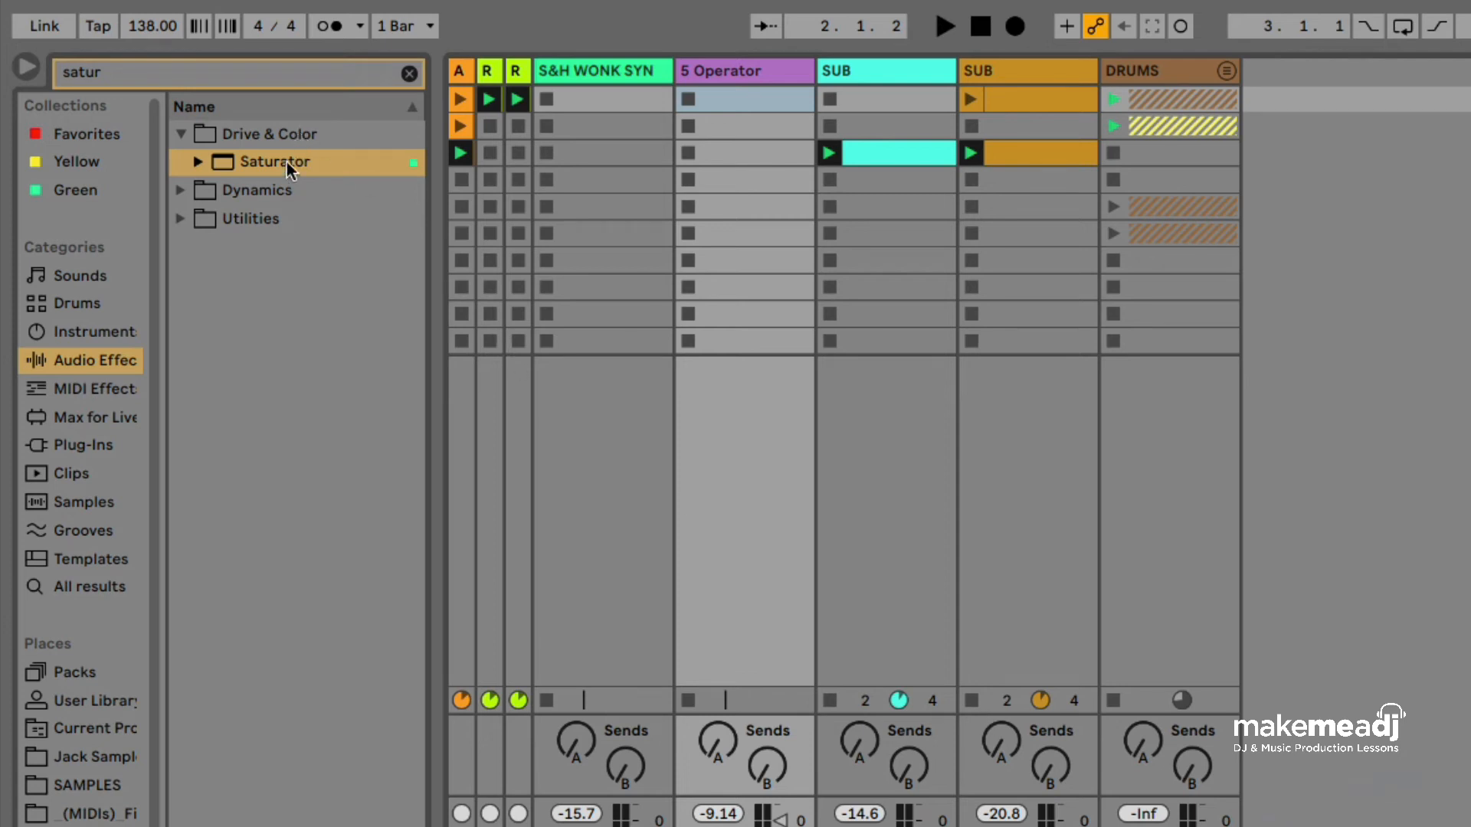
# Load the Saturator audio effect onto the Operator track after EQ Eight.
pyautogui.doubleClick(290, 168)
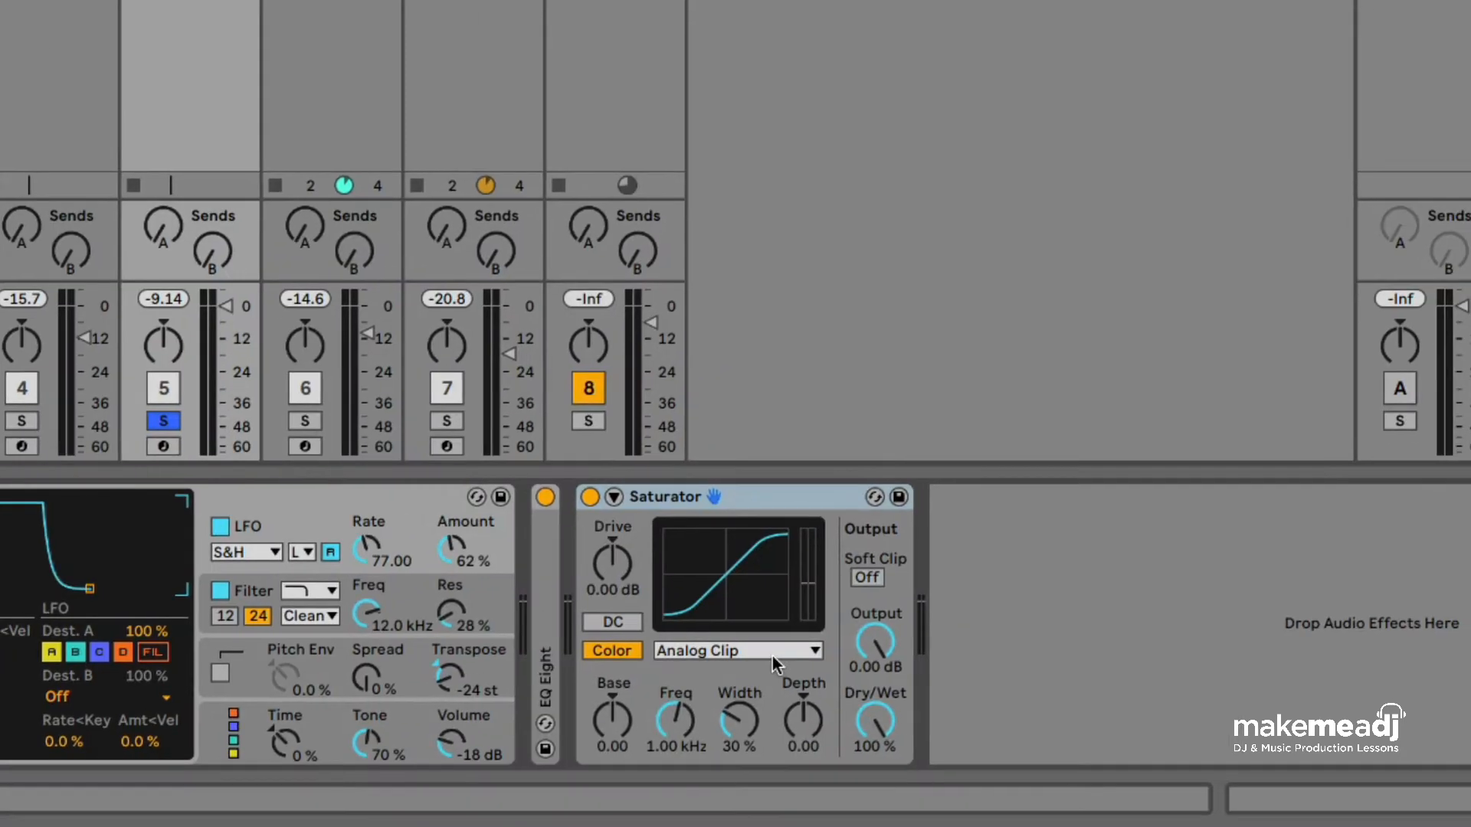
# Switch the Saturator to the Waveshaper curve type and expand its additional waveshaper parameters.
pyautogui.click(767, 653)
pyautogui.click(732, 803)
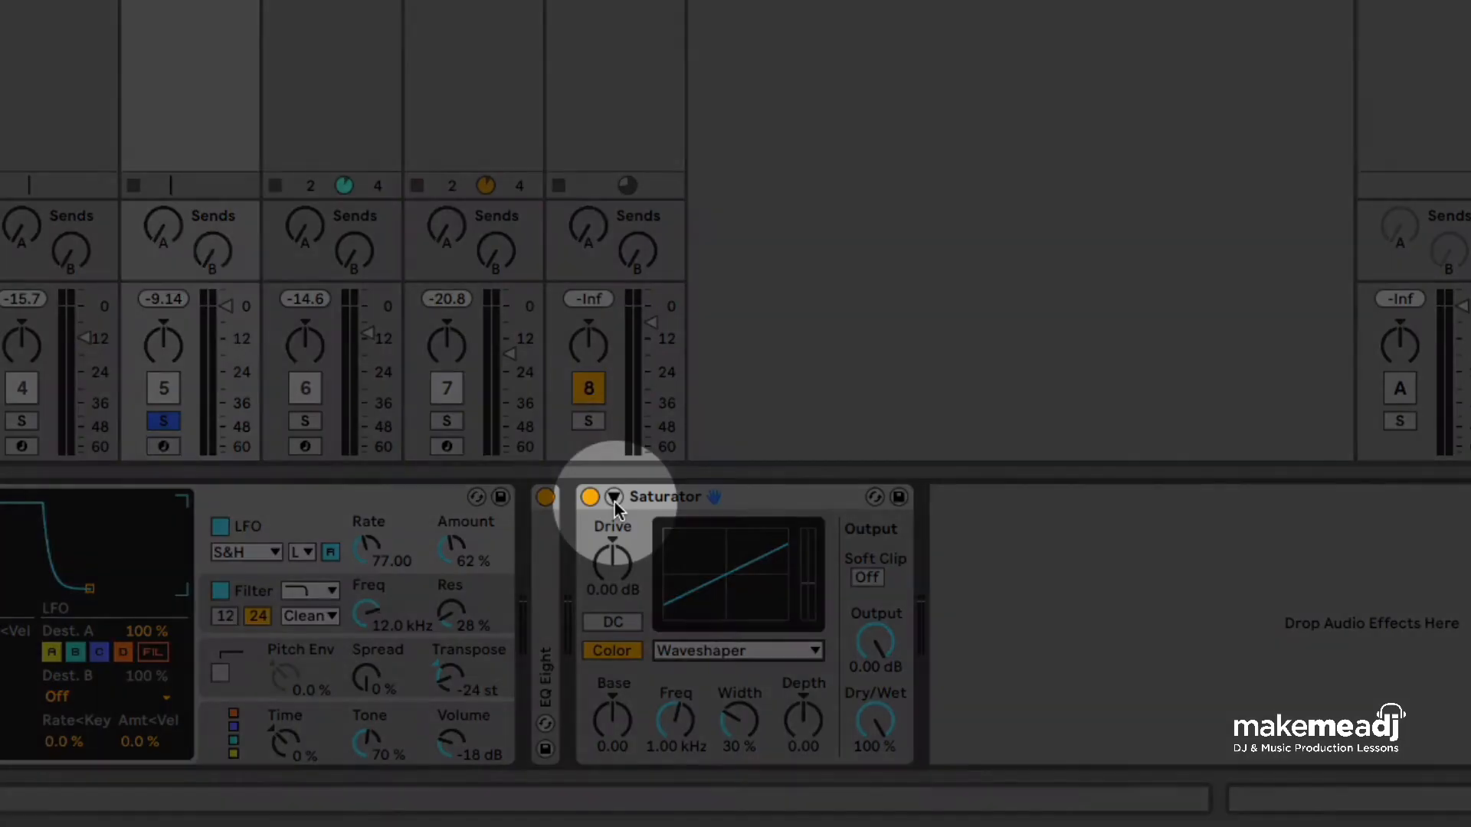
pyautogui.click(614, 498)
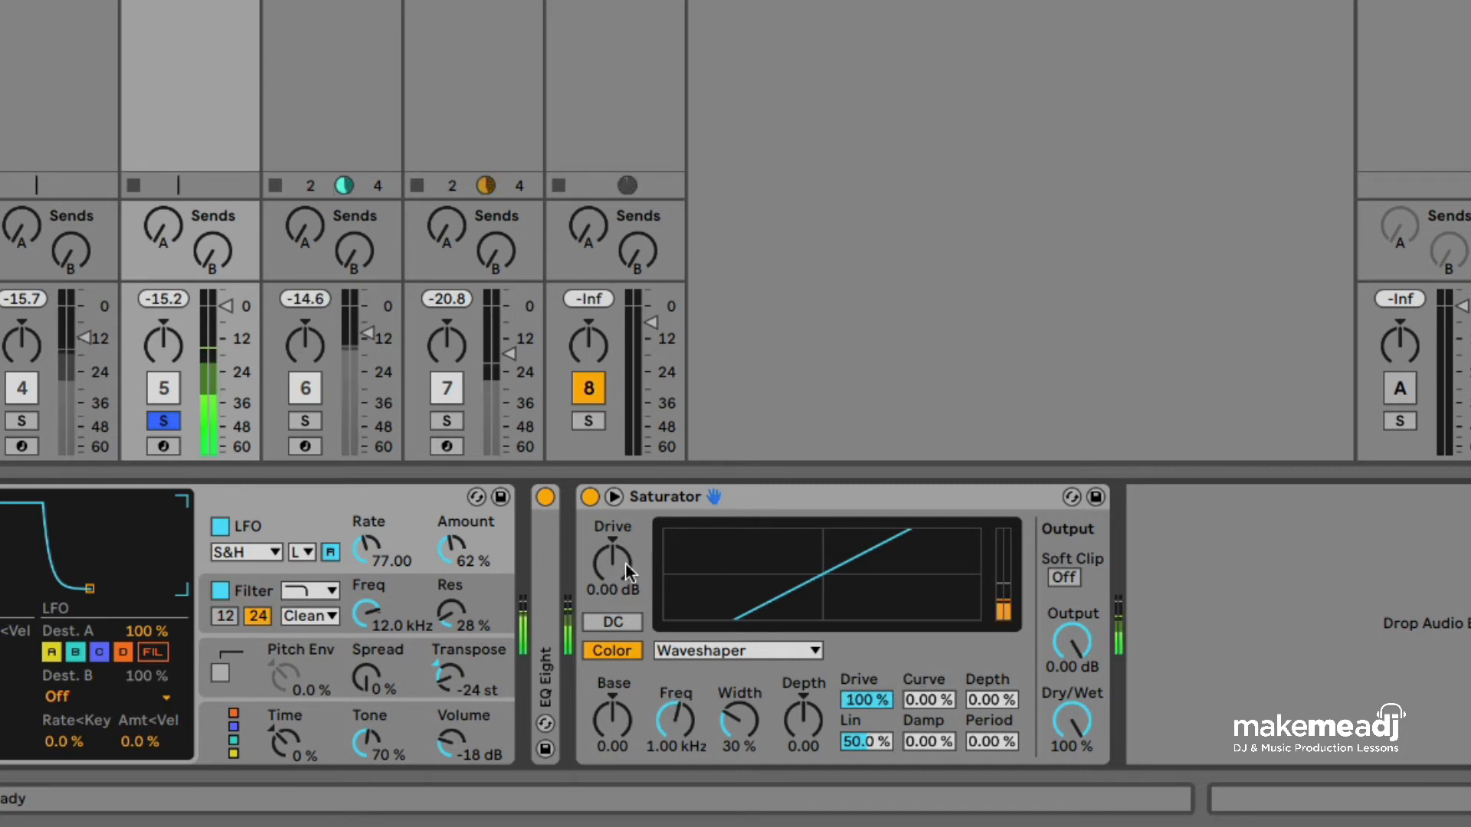
# Set the Saturator's Drive to 16.6 dB, Output to -10.9 dB and color Base to 9.71 during playback.
pyautogui.moveTo(630, 571); pyautogui.dragTo(630, 512)
pyautogui.moveTo(1072, 642); pyautogui.dragTo(1072, 685)
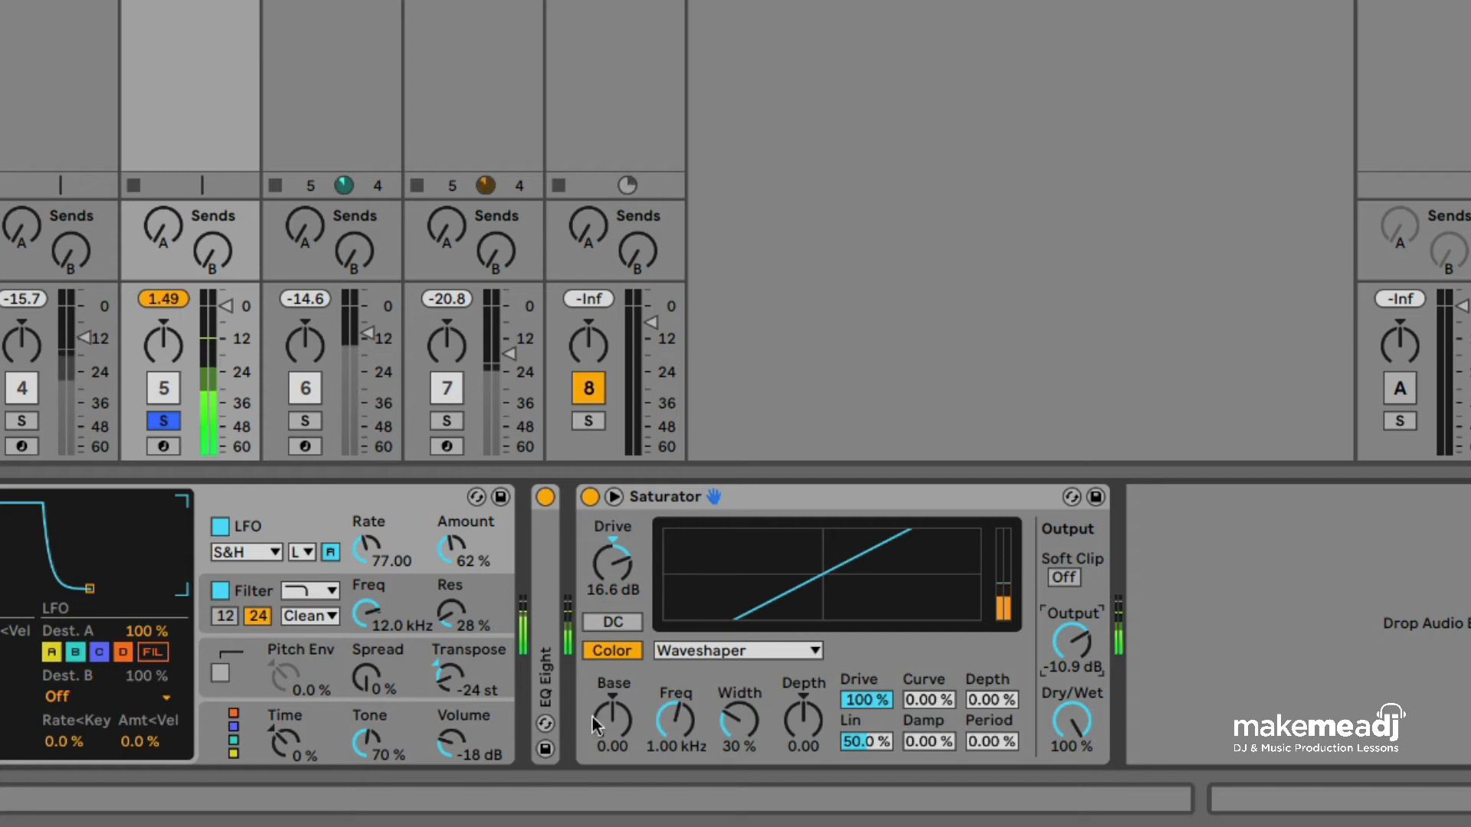
pyautogui.moveTo(612, 720); pyautogui.dragTo(612, 684)
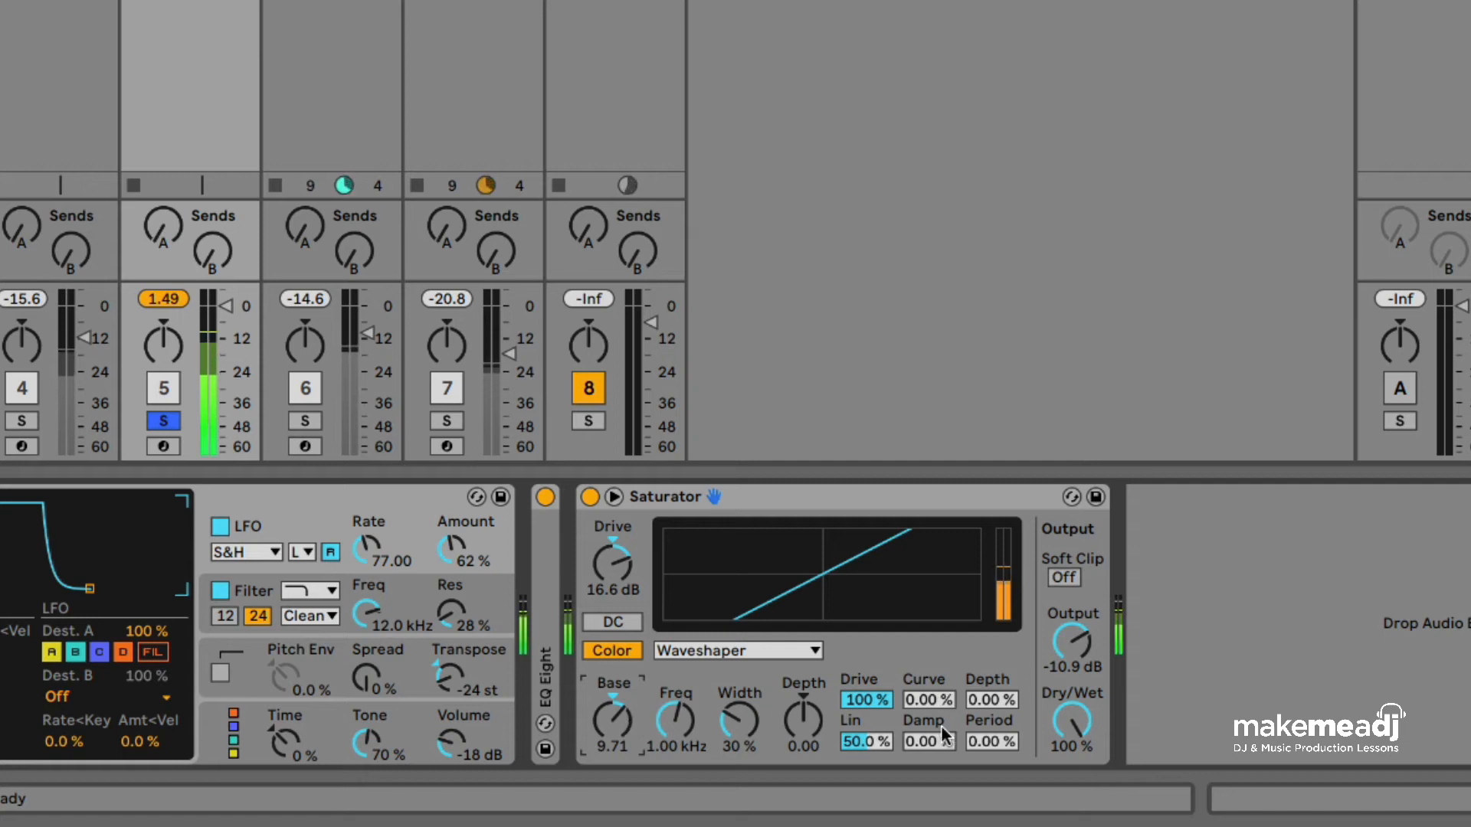
# Shape the Saturator's waveshaper with Curve at 4.22 %, Depth at 52.3 % and Damp at 14.8 %.
pyautogui.moveTo(928, 699); pyautogui.dragTo(928, 689)
pyautogui.moveTo(928, 700)
pyautogui.mouseDown()
pyautogui.moveTo(929, 716)
pyautogui.moveTo(992, 698)
pyautogui.moveTo(992, 681)
pyautogui.mouseUp()
pyautogui.moveTo(928, 741); pyautogui.dragTo(992, 750)
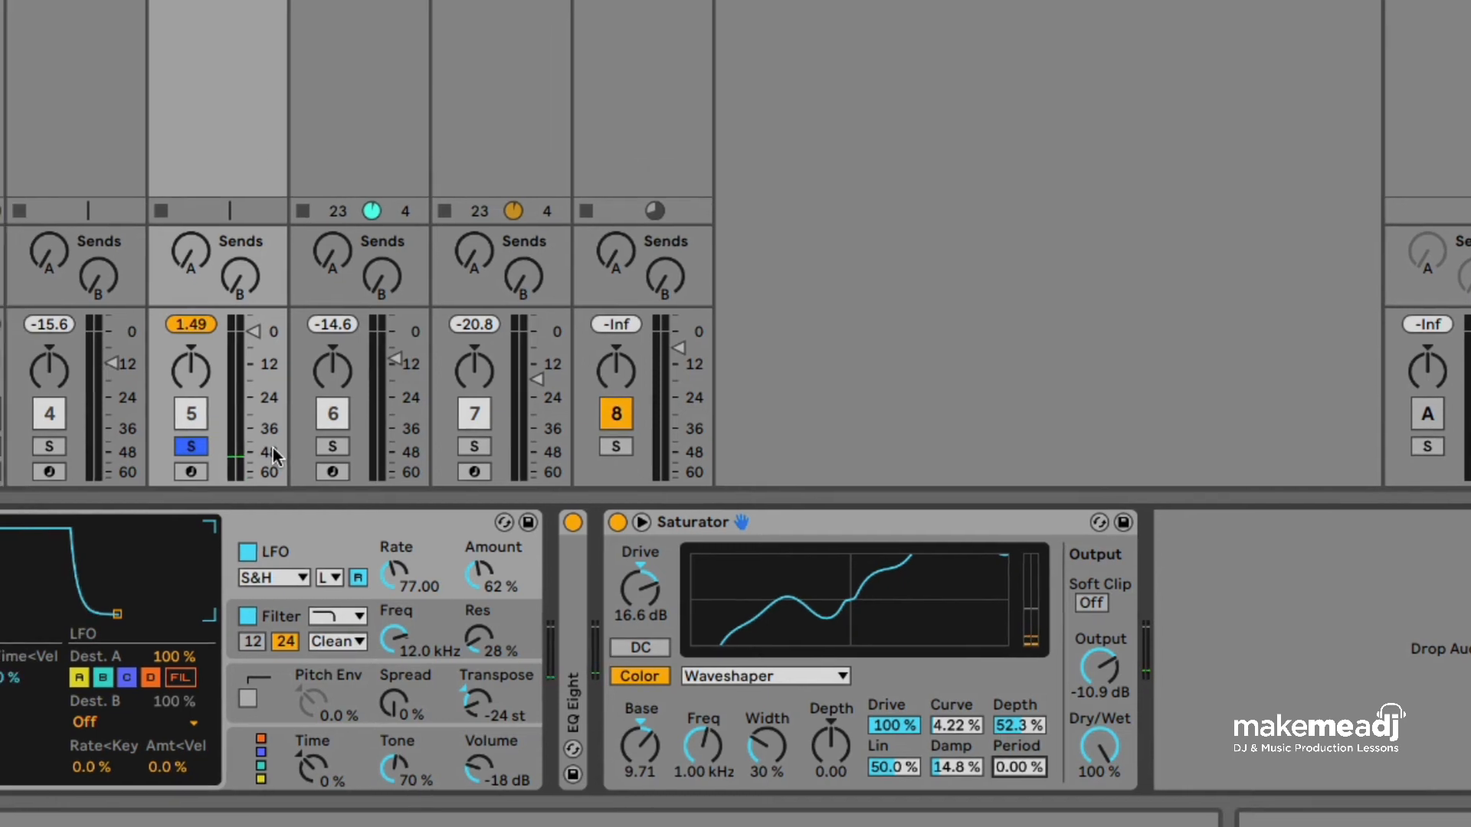
# Find the Reverb audio effect, load it at the end of the Operator track's chain and set its Dry/Wet to 7.4 %.
pyautogui.click(418, 82)
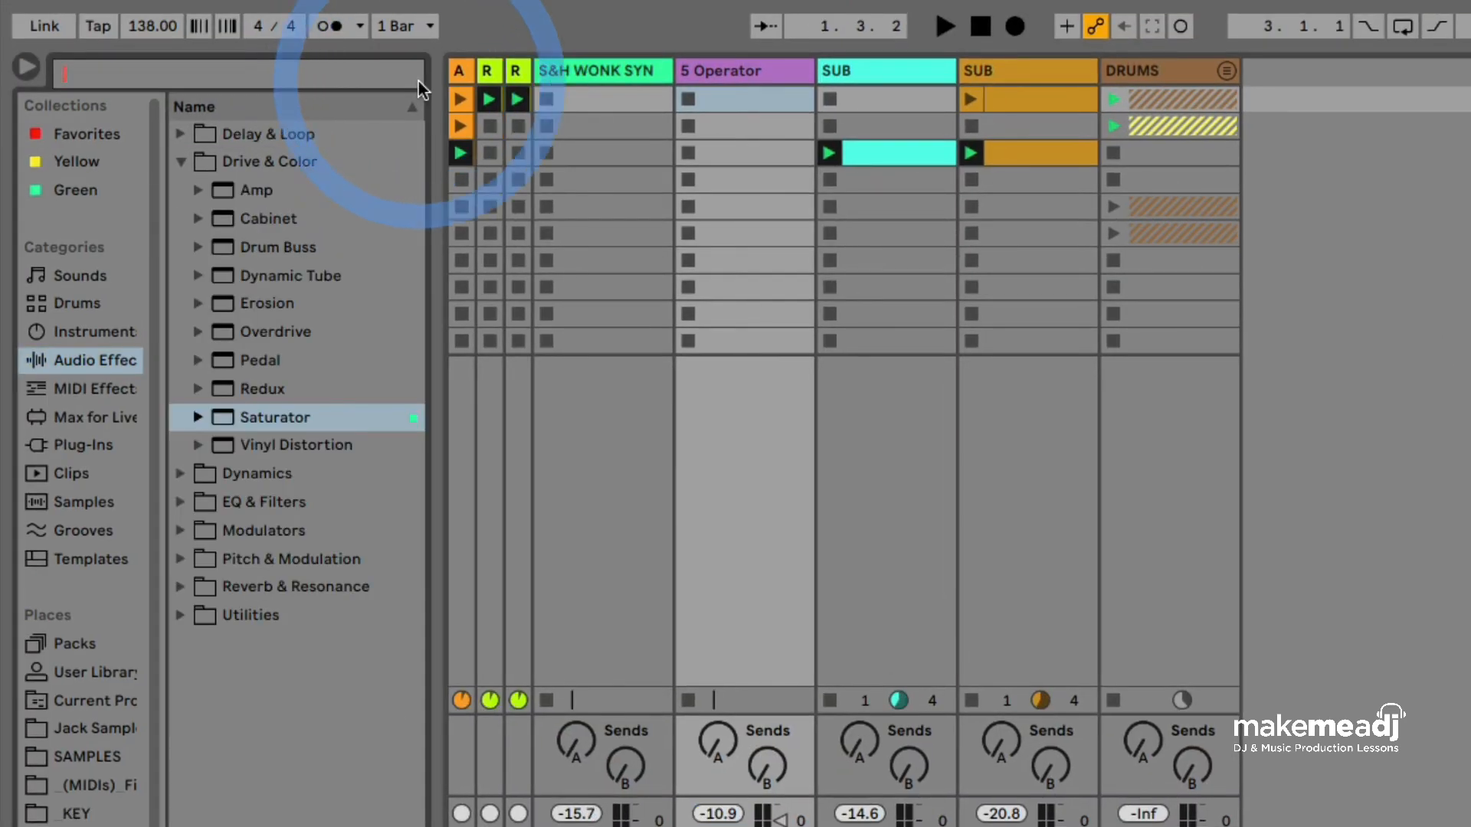
pyautogui.write('reverb')
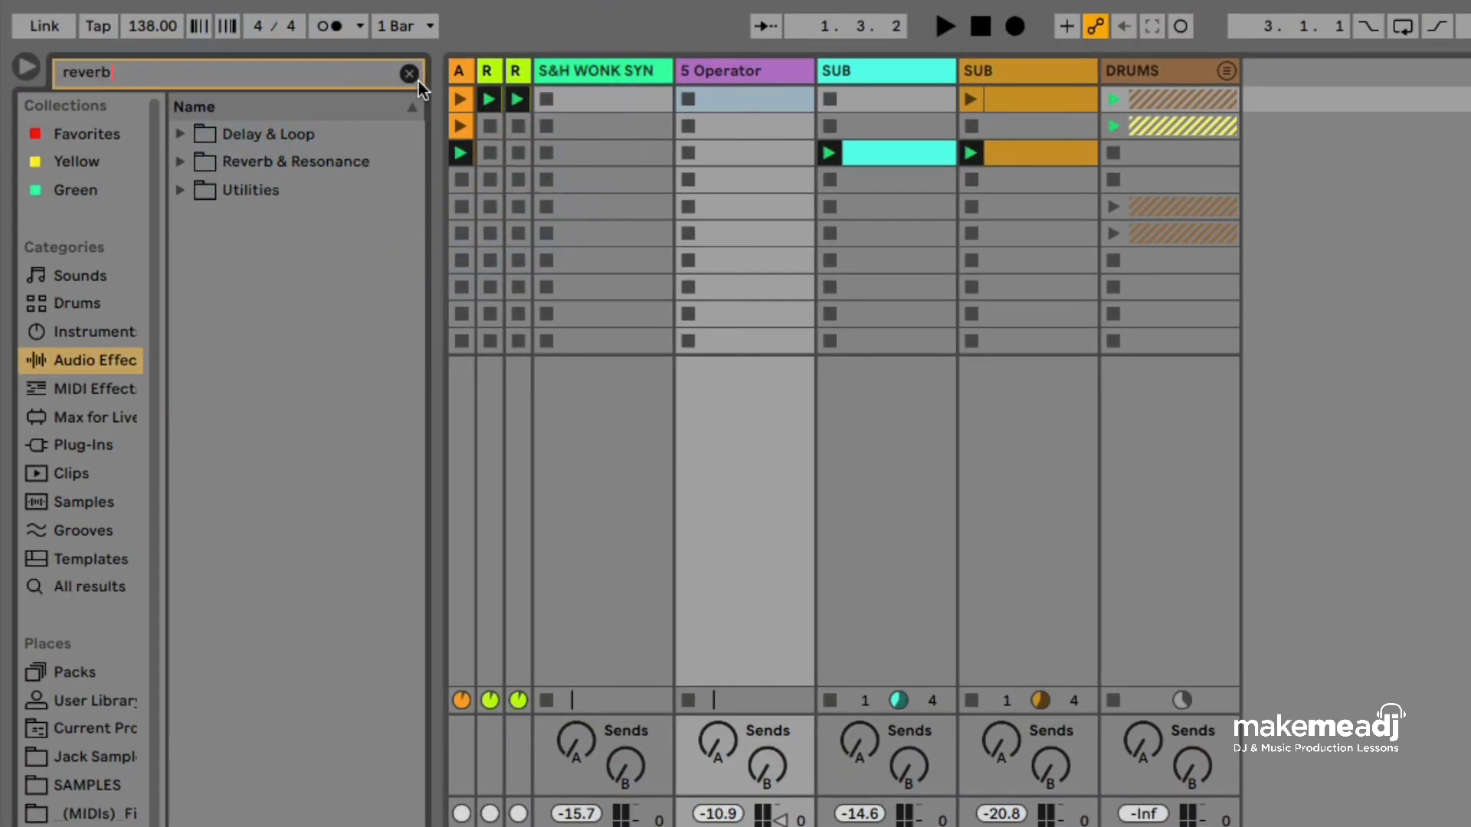
pyautogui.click(180, 161)
pyautogui.click(283, 276)
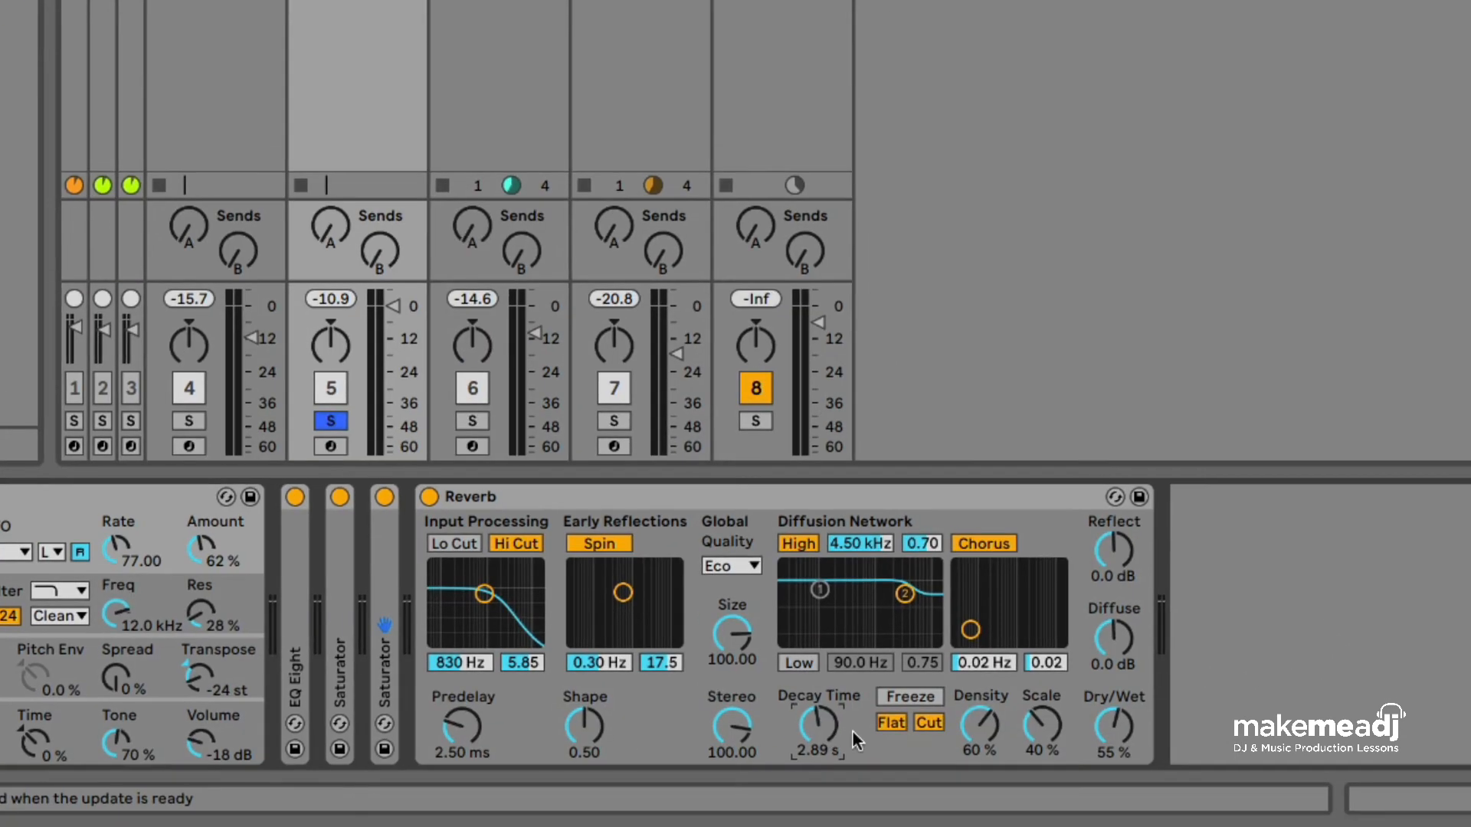
pyautogui.moveTo(1114, 728); pyautogui.dragTo(1113, 774)
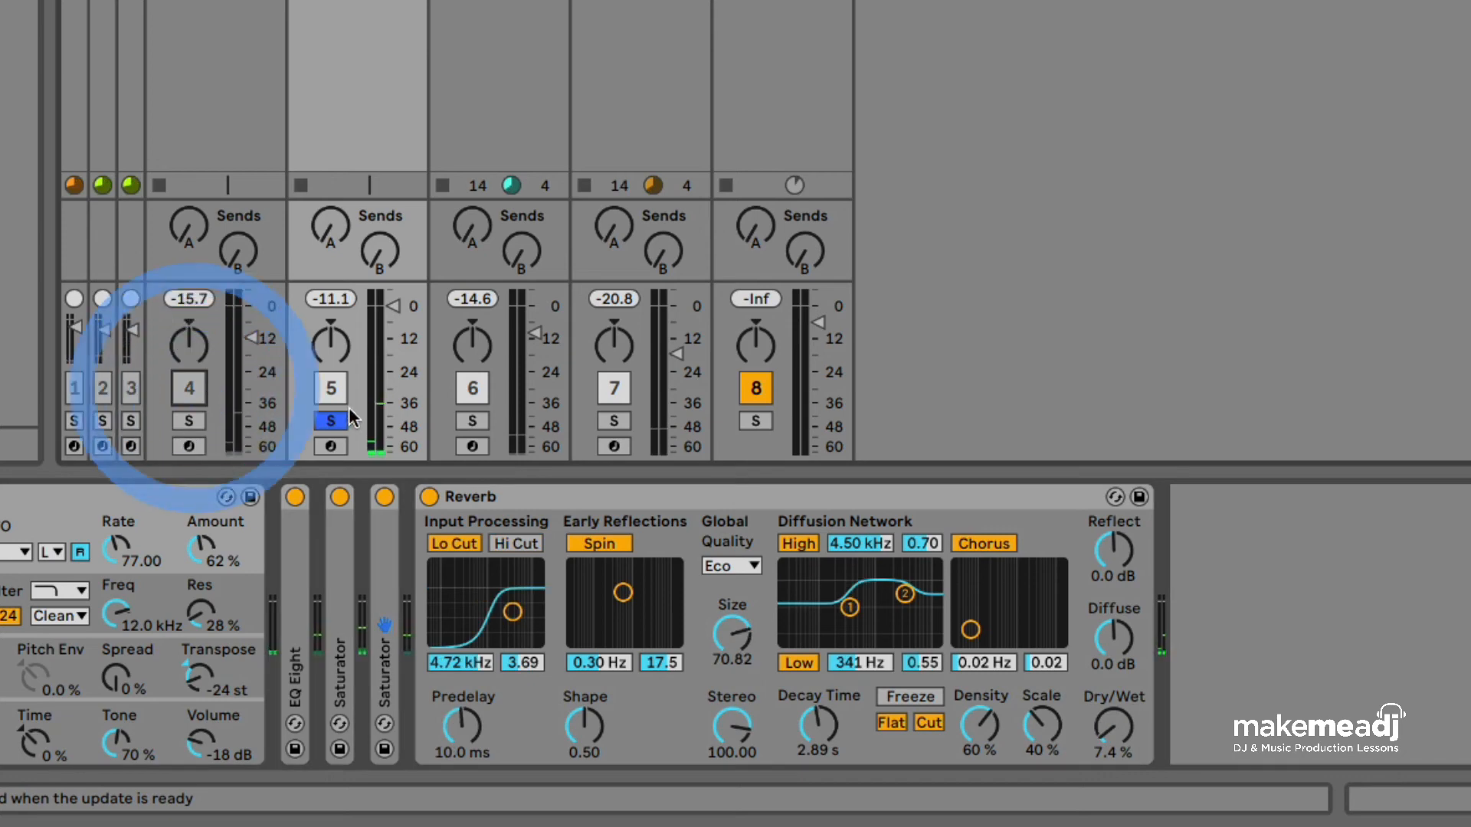
# Unsolo the Operator track and unfold the Analog Clip Saturator just before the Reverb.
pyautogui.click(331, 421)
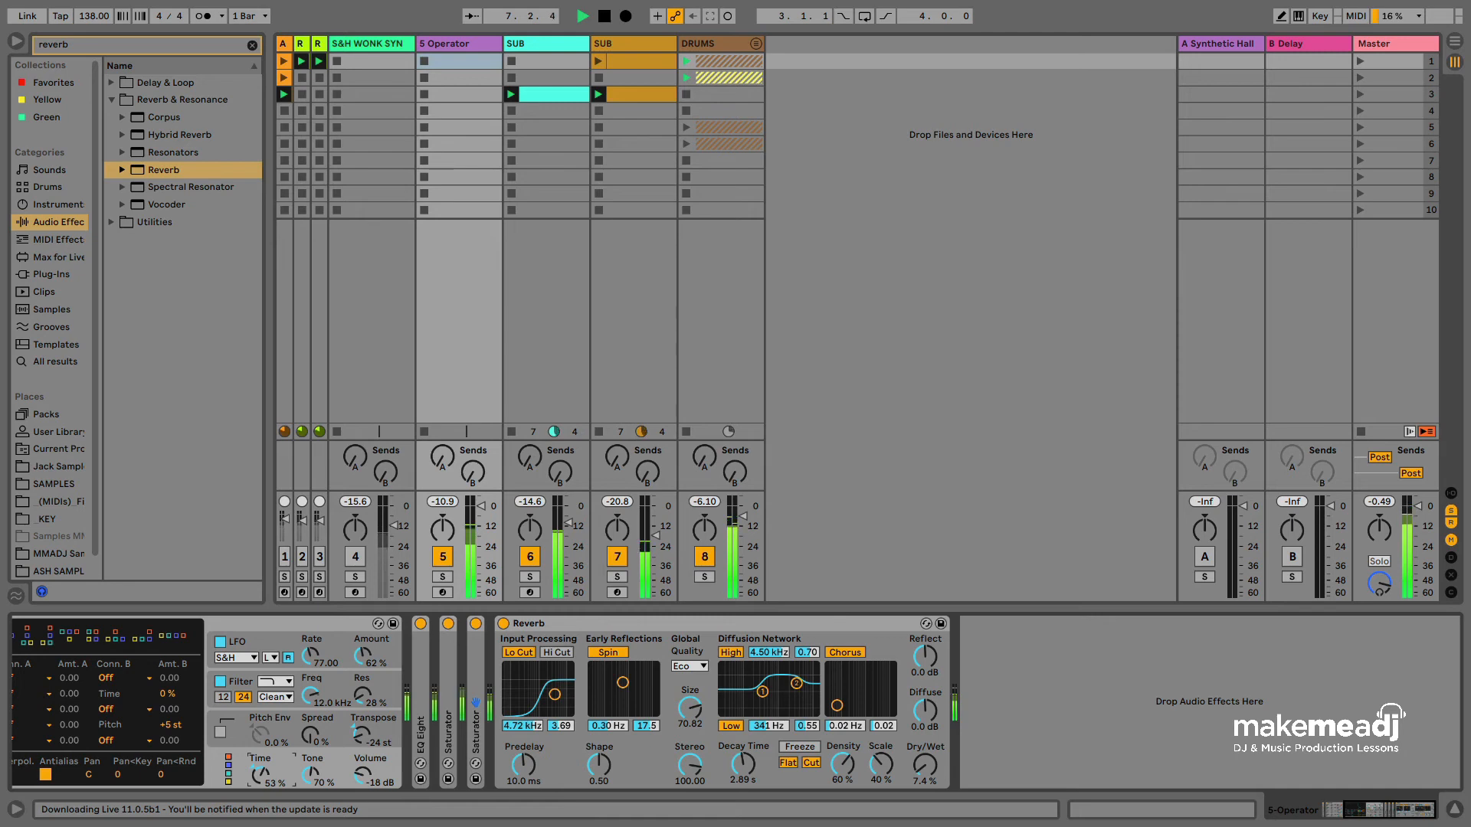
pyautogui.doubleClick(476, 720)
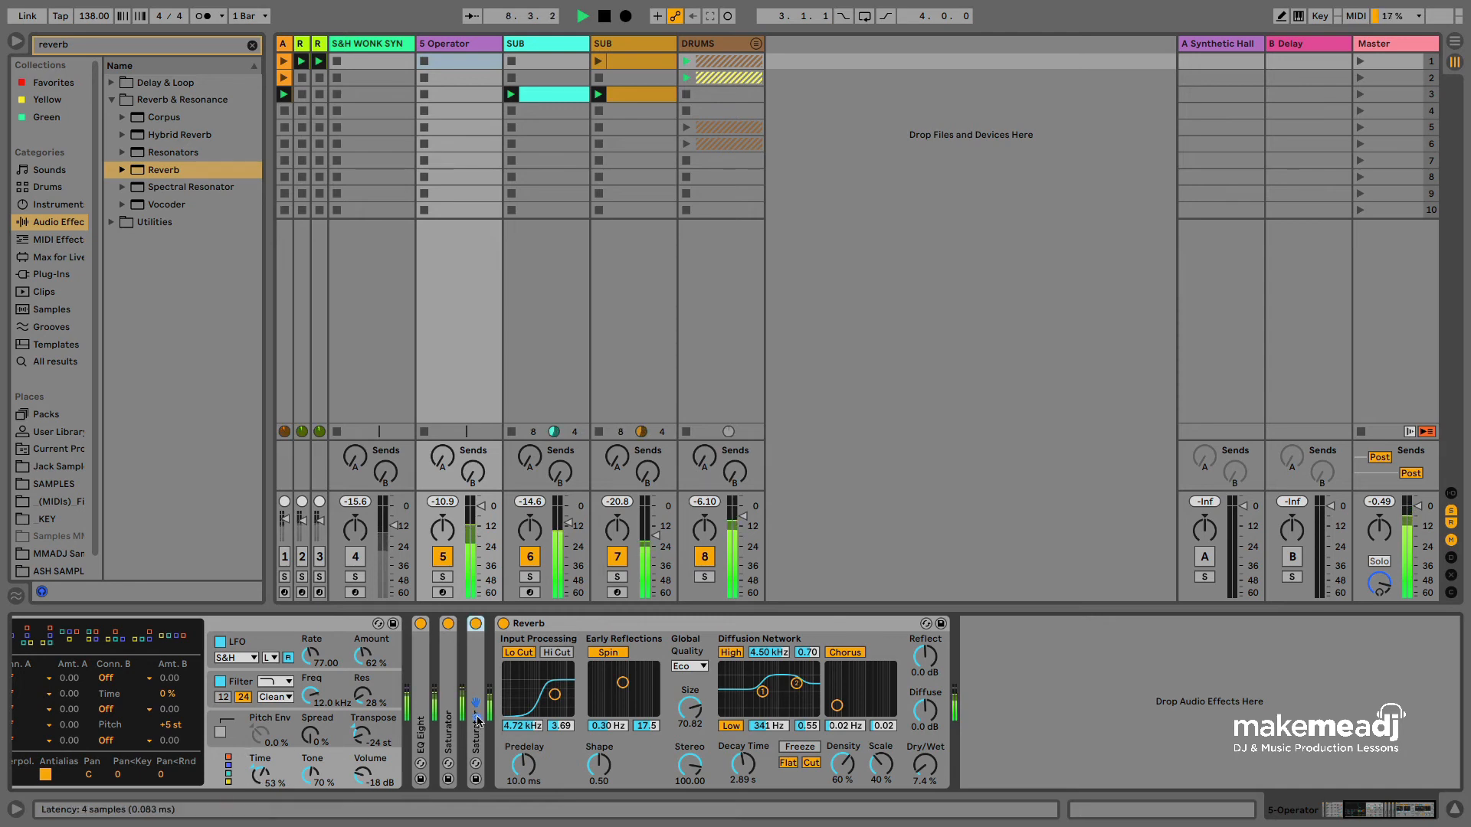
pyautogui.click(492, 624)
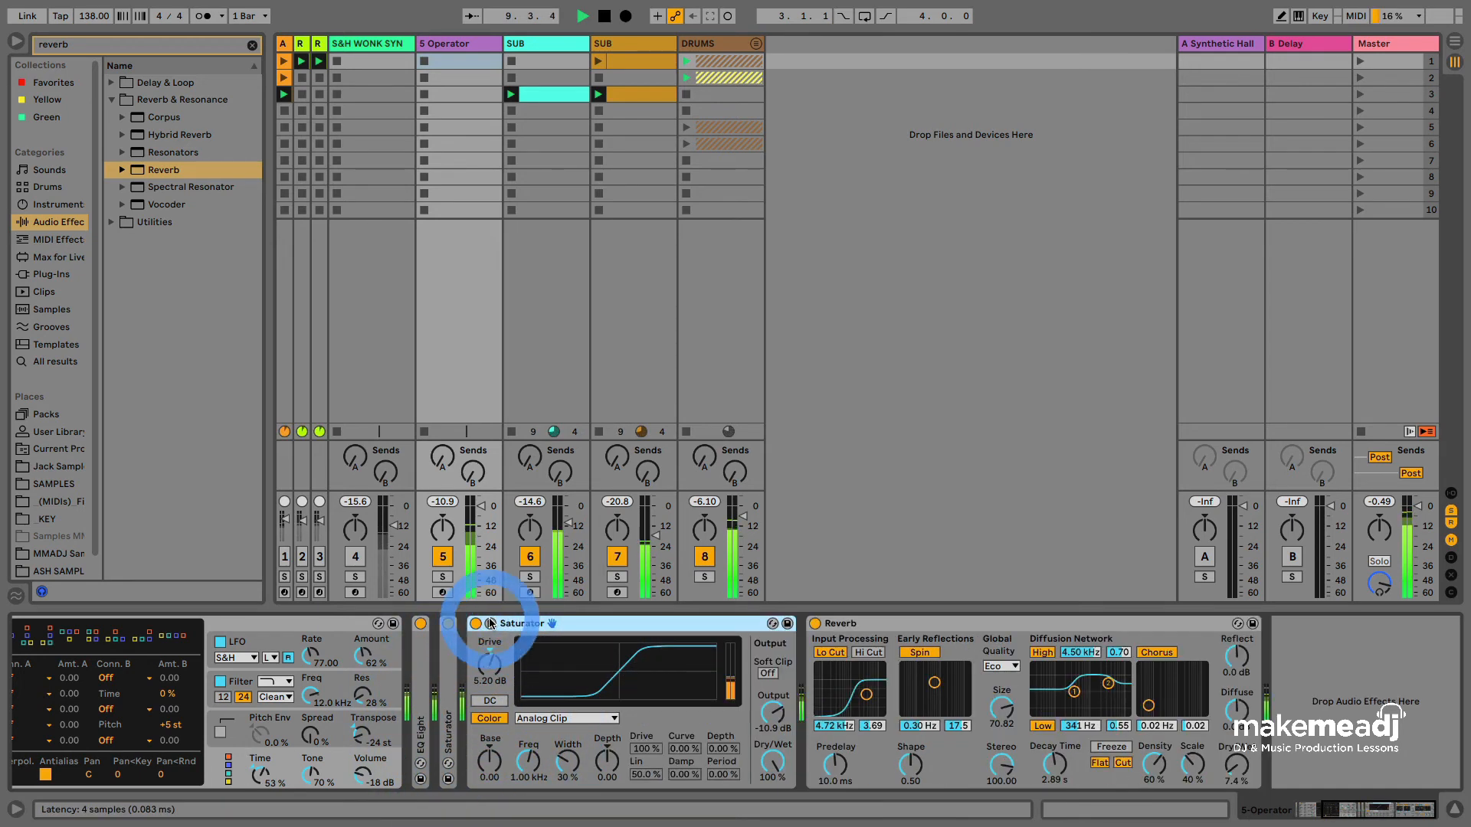
# Unfold the Waveshaper Saturator, set its Output to -8.00 dB and try its Curve at 11.7 % during playback.
pyautogui.doubleClick(450, 678)
pyautogui.moveTo(450, 678); pyautogui.dragTo(444, 625)
pyautogui.moveTo(695, 774); pyautogui.dragTo(645, 738)
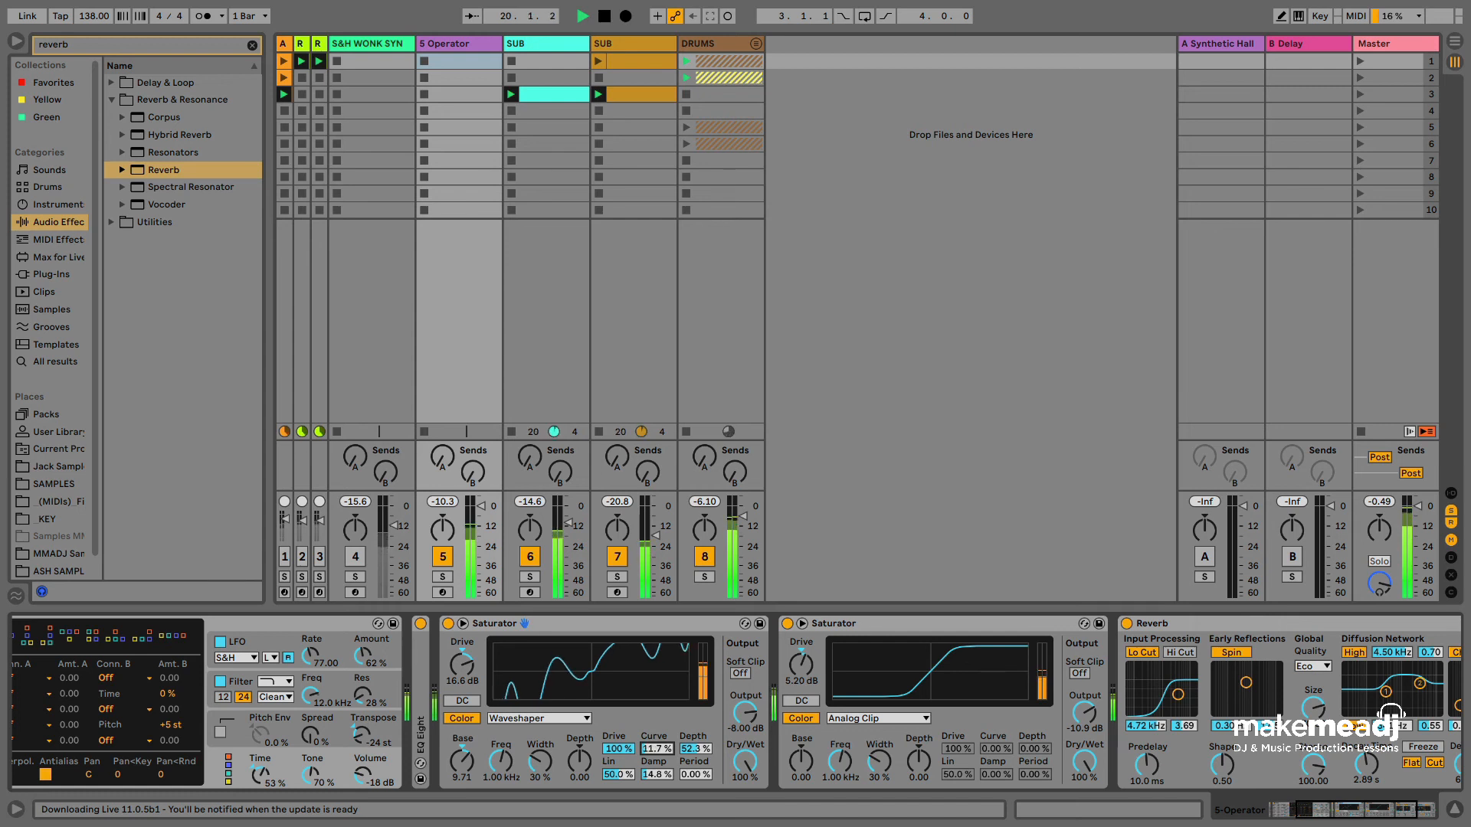
# Set Operator's global Time to 39 % and experiment with its LFO Amount during playback.
pyautogui.scroll(-5, 652, 751)
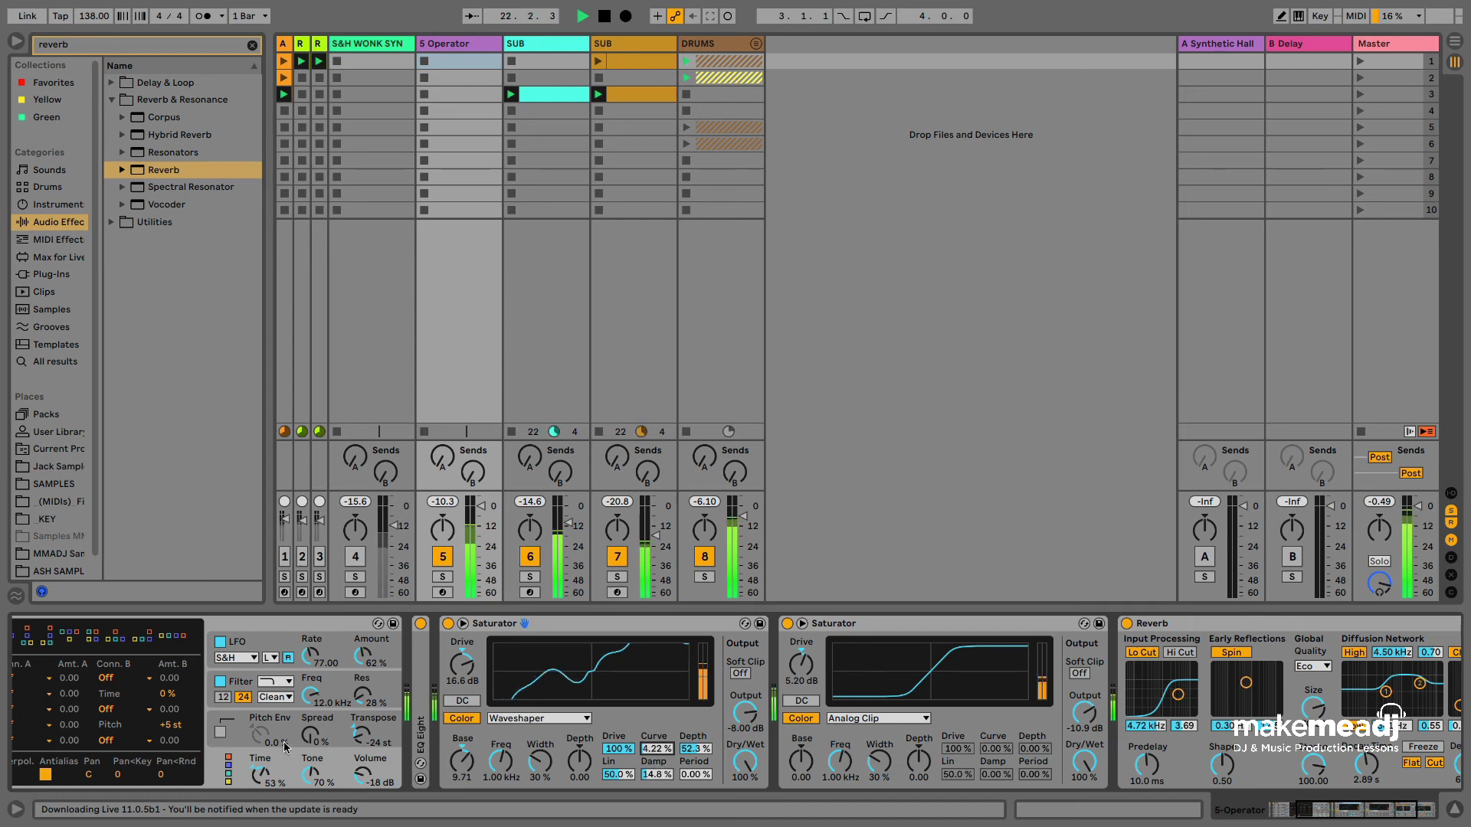
pyautogui.moveTo(264, 768); pyautogui.dragTo(264, 771)
pyautogui.moveTo(362, 656); pyautogui.dragTo(361, 646)
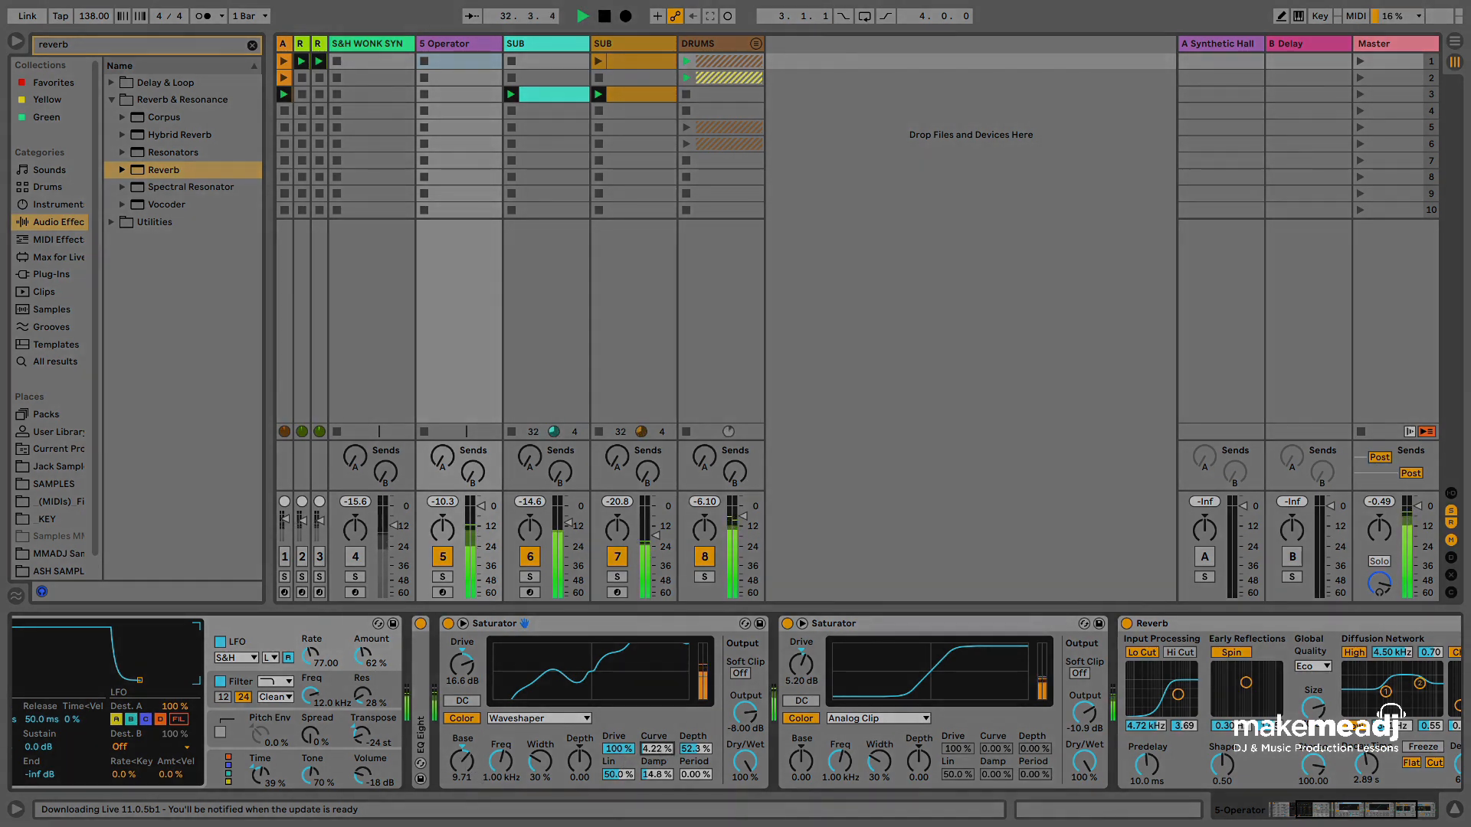
# Try a different Curve amount on the Waveshaper Saturator and undo the change.
pyautogui.moveTo(657, 749); pyautogui.dragTo(657, 726)
pyautogui.hotkey('ctrl', 'z')
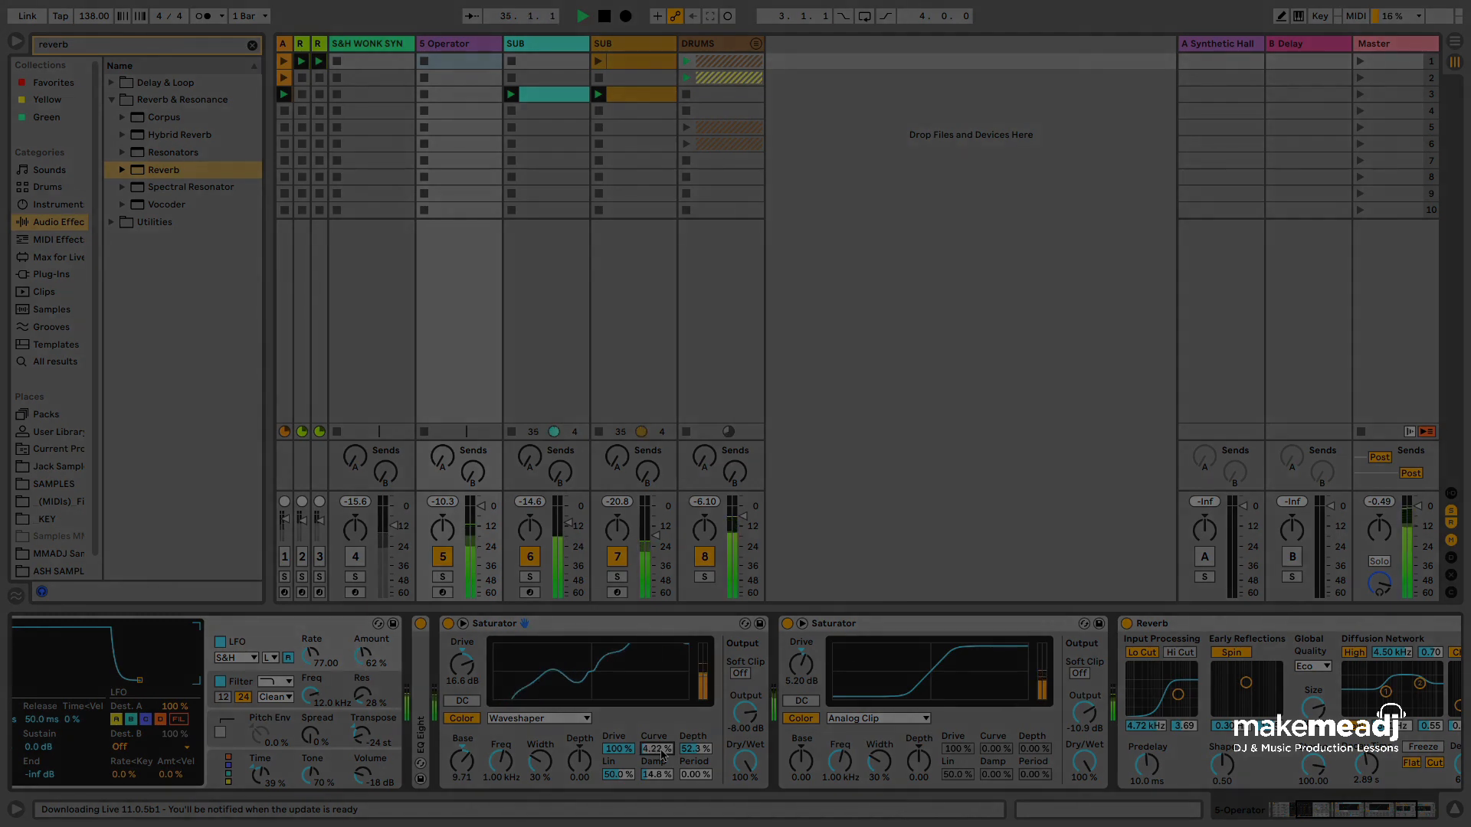